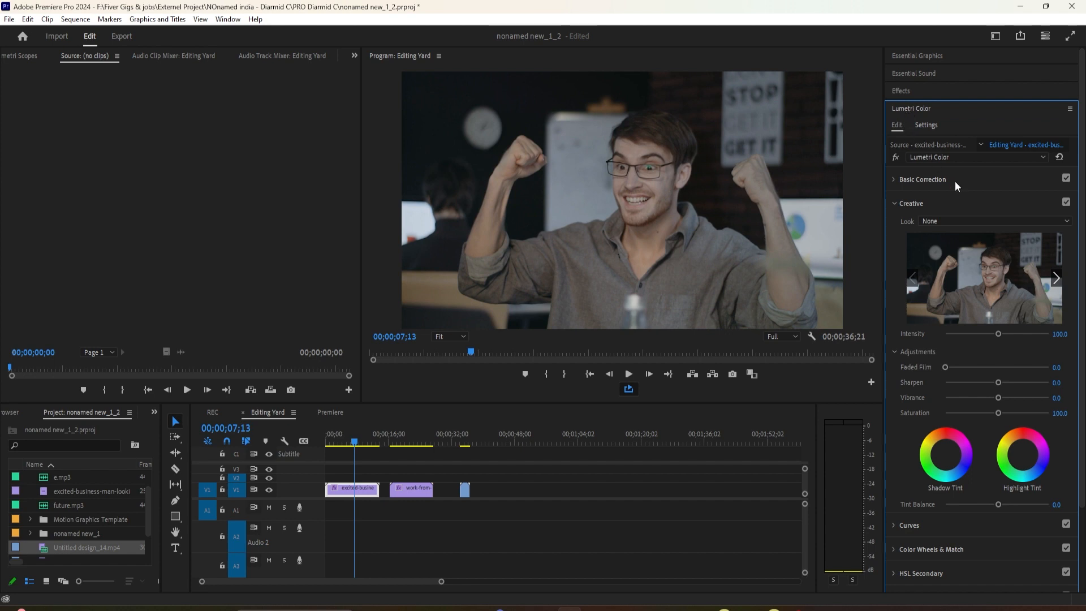
click(898, 204)
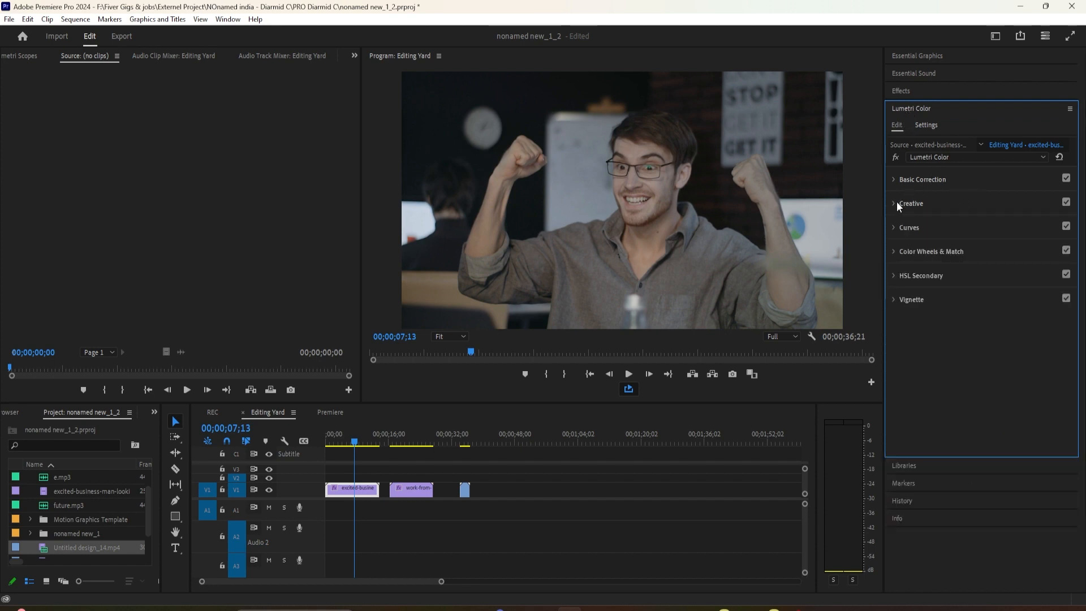
click(890, 181)
click(890, 181)
click(891, 205)
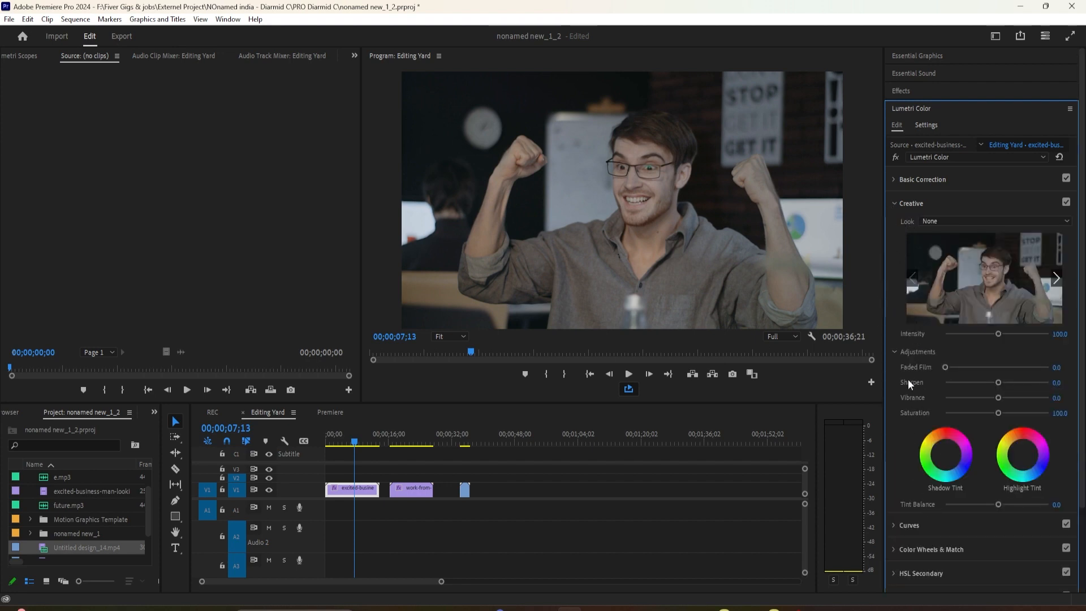
Slow down the last clip on V1 slightly through its Speed/Duration settings.
drag(391, 439, 466, 470)
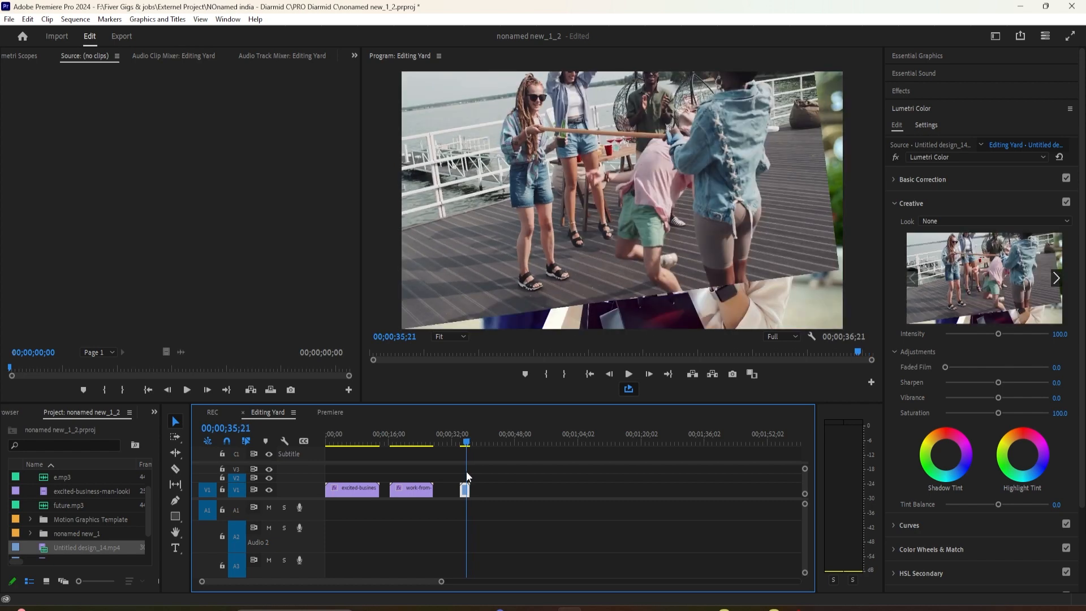
right_click(465, 490)
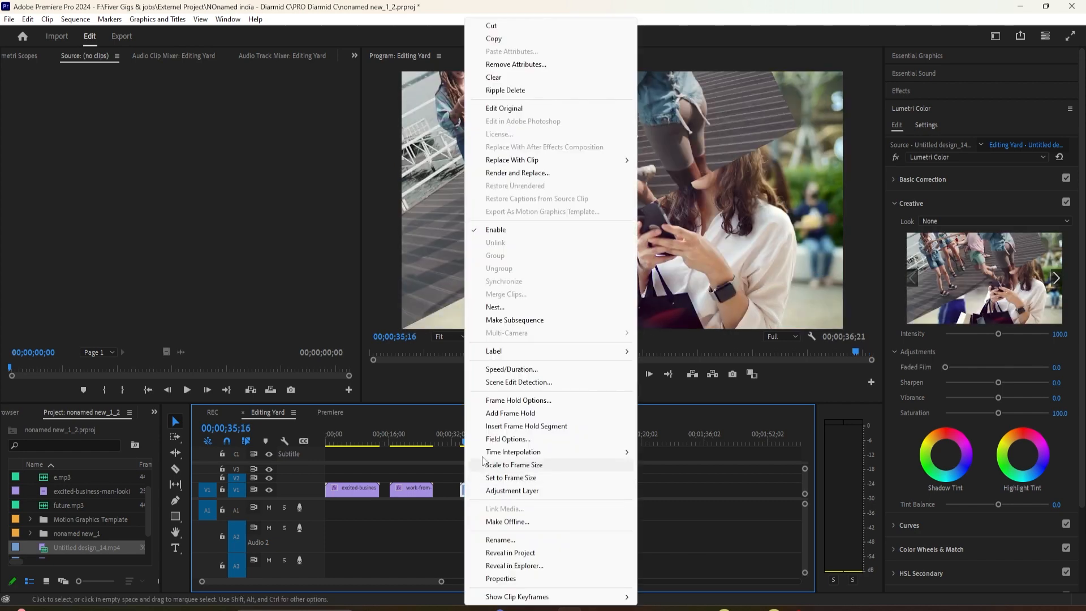
click(505, 370)
click(510, 369)
Examine the available Creative looks, the Basic Correction controls and the Creative adjustments for the work-from-home clip.
click(412, 443)
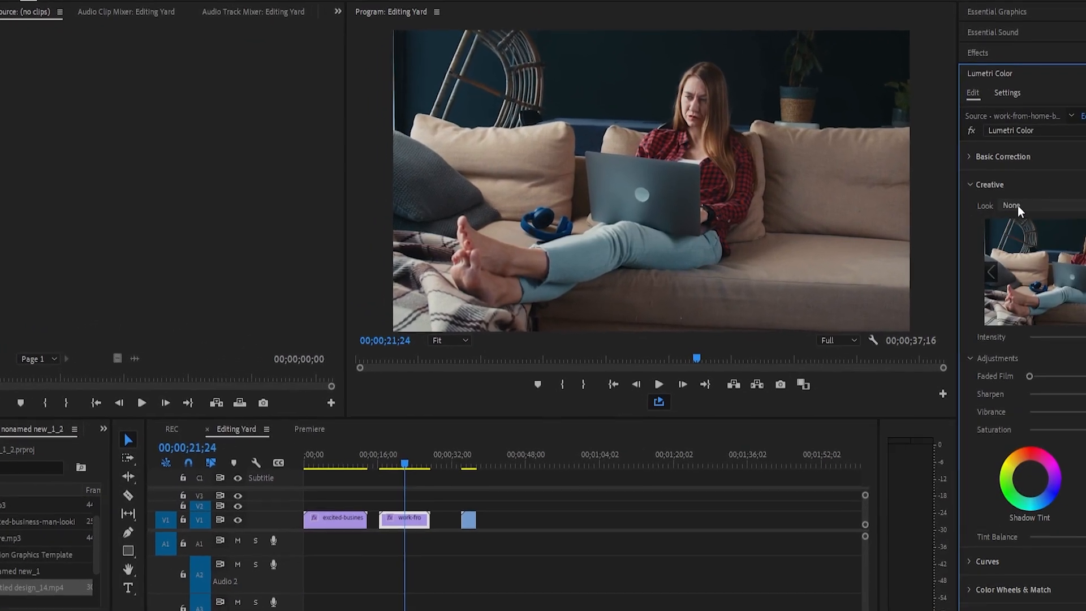
click(1017, 205)
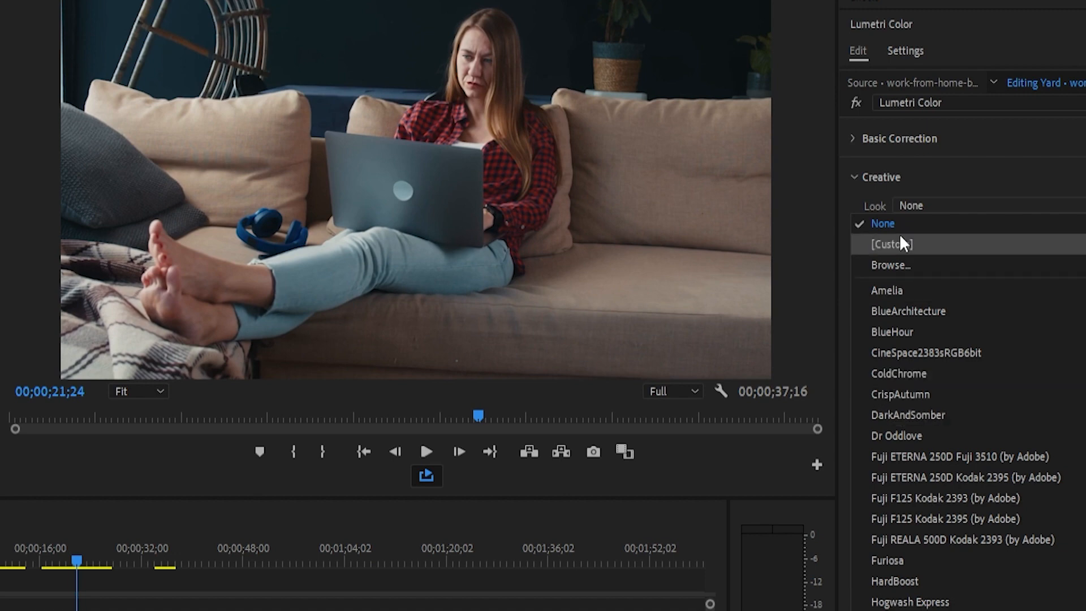
scroll(886, 436, down, 2)
scroll(891, 509, up, 2)
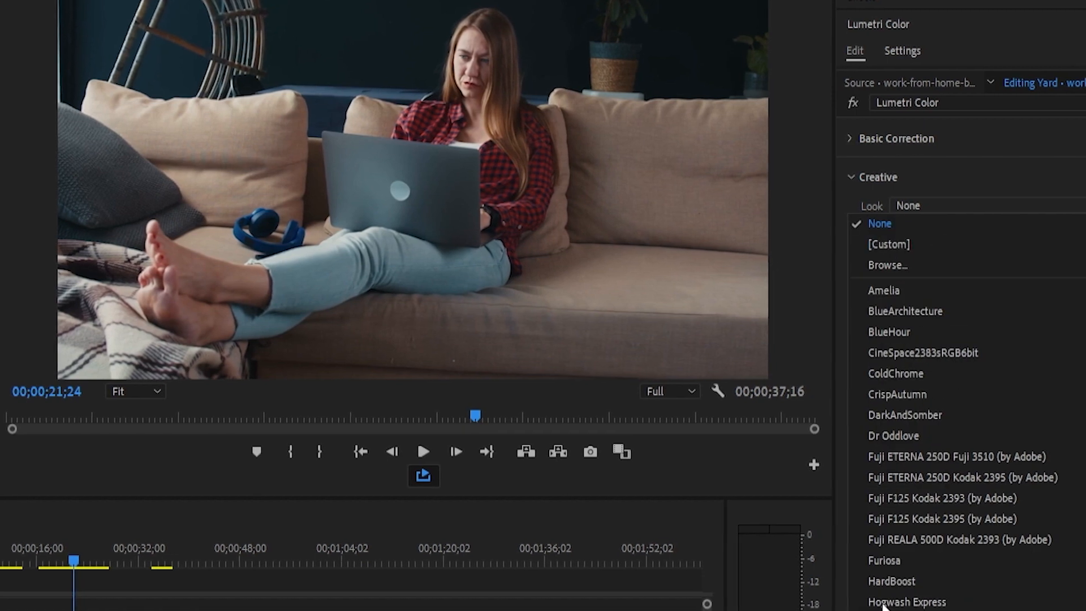
click(900, 205)
click(852, 139)
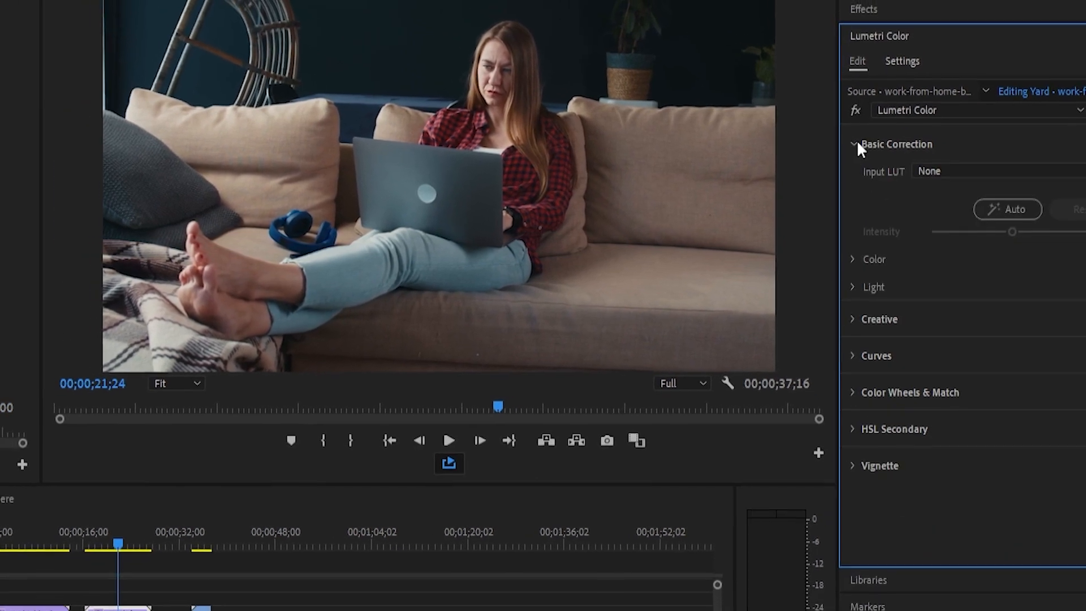
click(852, 139)
click(859, 146)
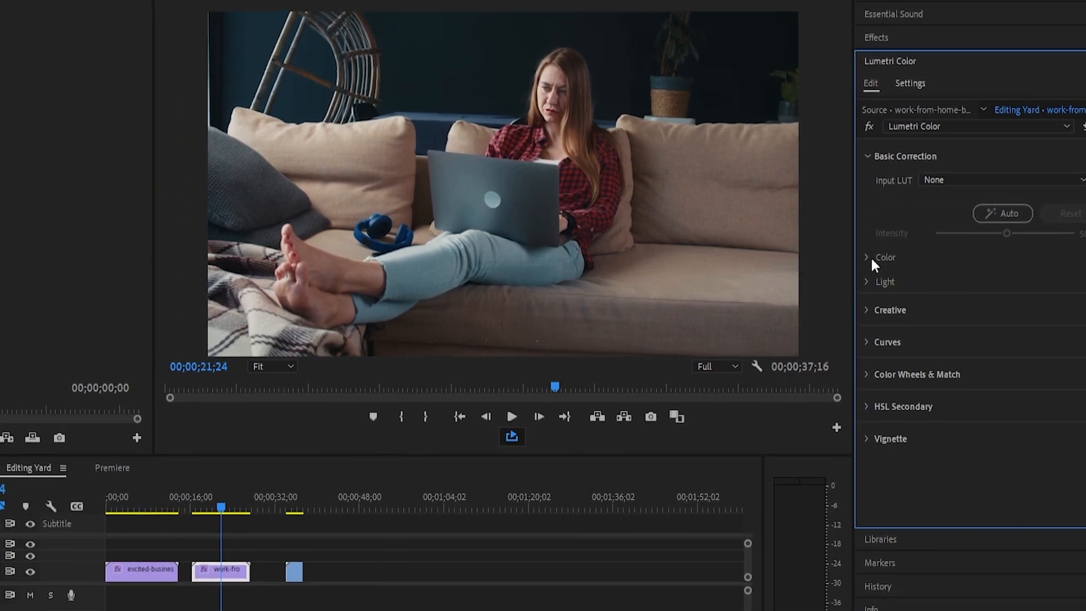
click(876, 160)
click(880, 192)
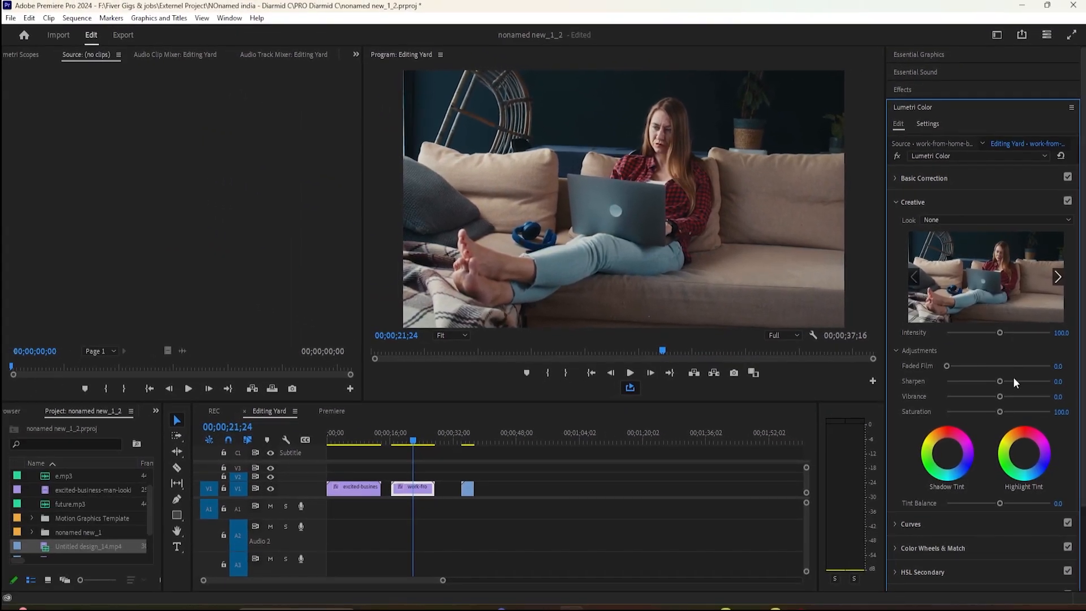
scroll(1003, 472, down, 3)
scroll(1001, 449, up, 1)
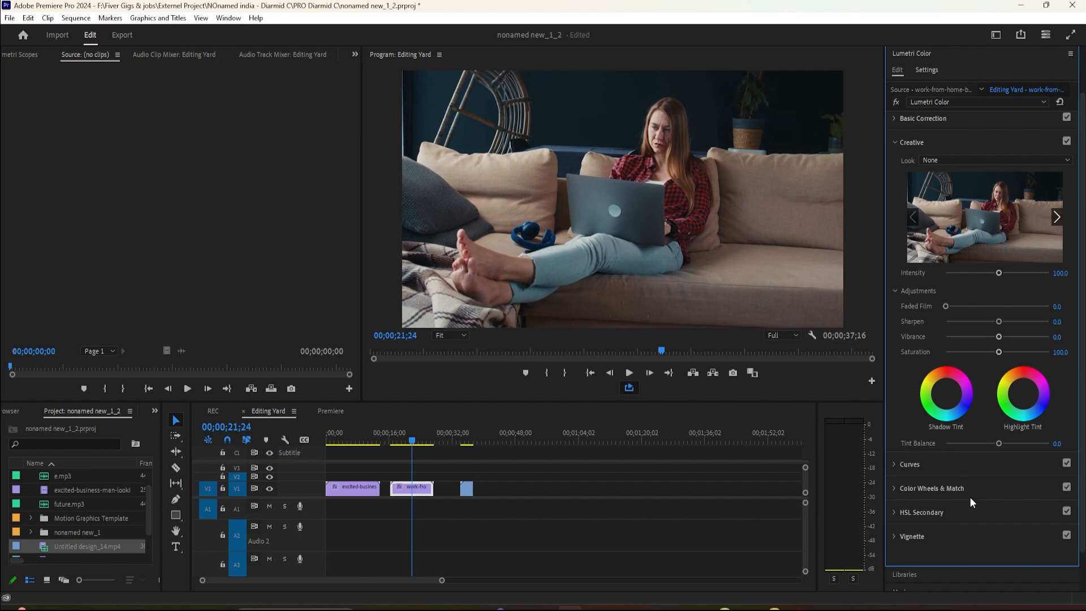
scroll(1002, 449, up, 2)
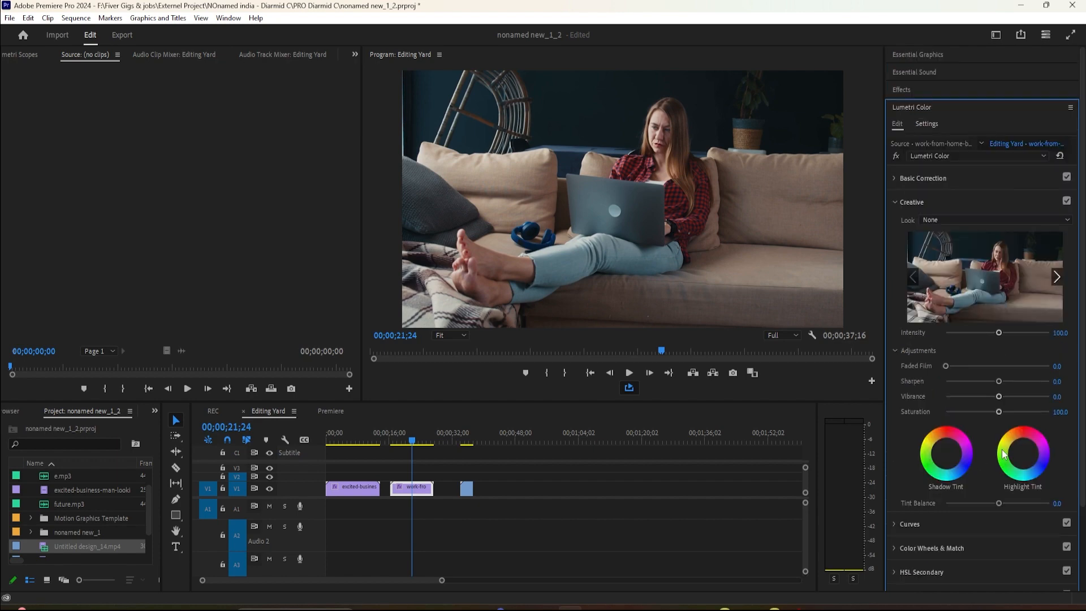
click(937, 220)
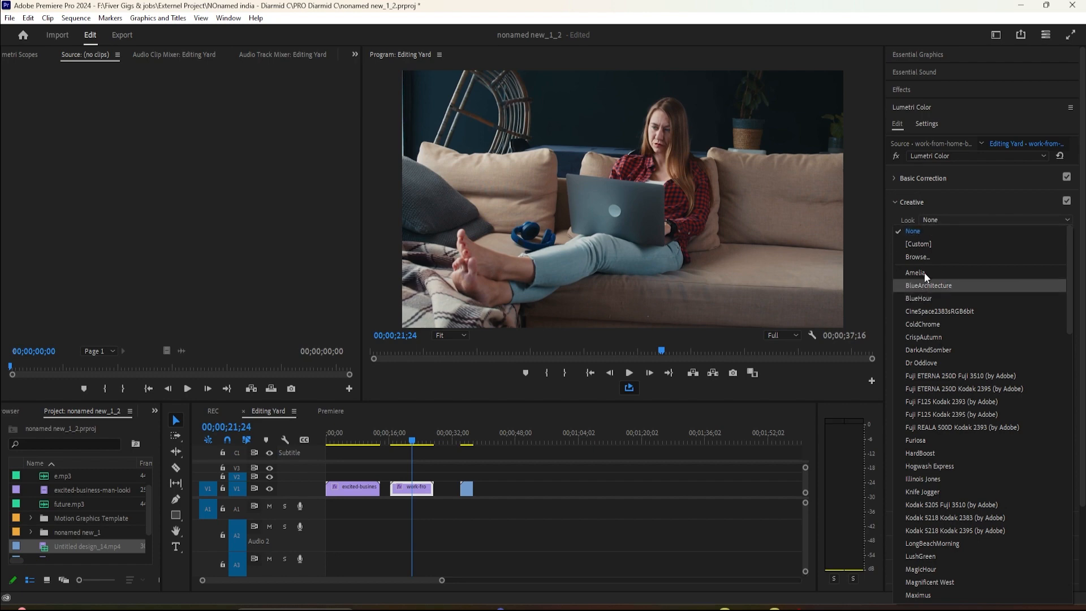
click(931, 218)
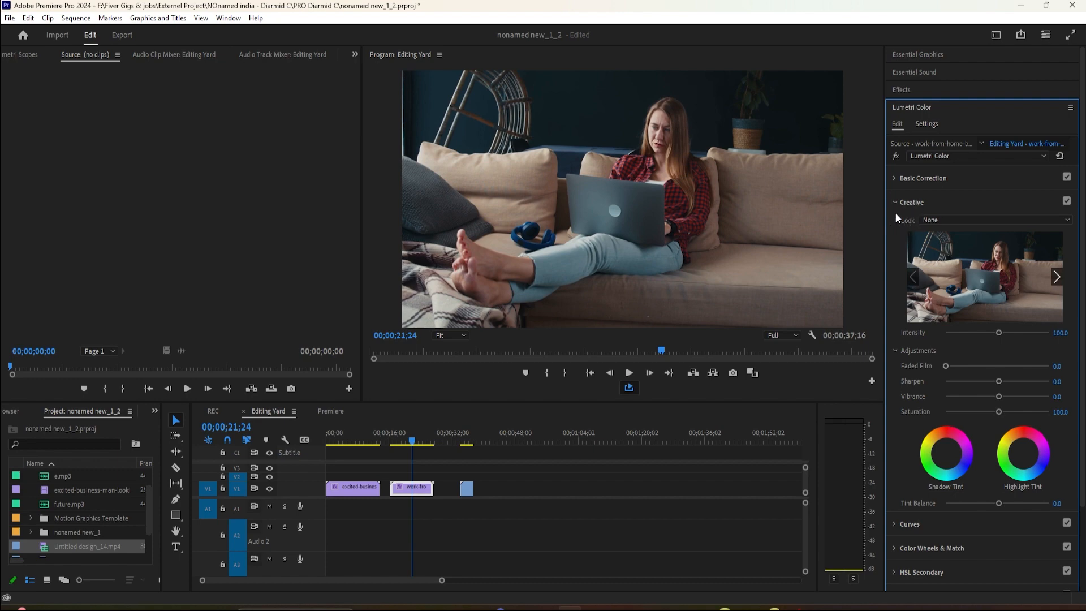
Apply the BlueHour creative look to the last clip on V1.
drag(465, 430, 465, 439)
click(934, 220)
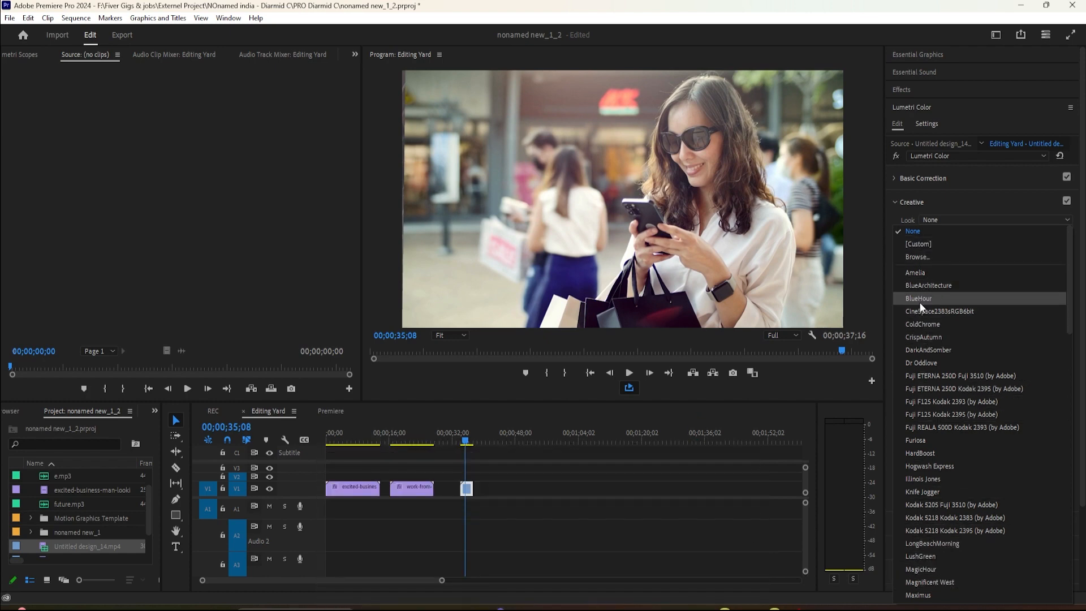
click(920, 298)
Play back the graded last clip, including a full-screen preview, to check its colours.
click(628, 374)
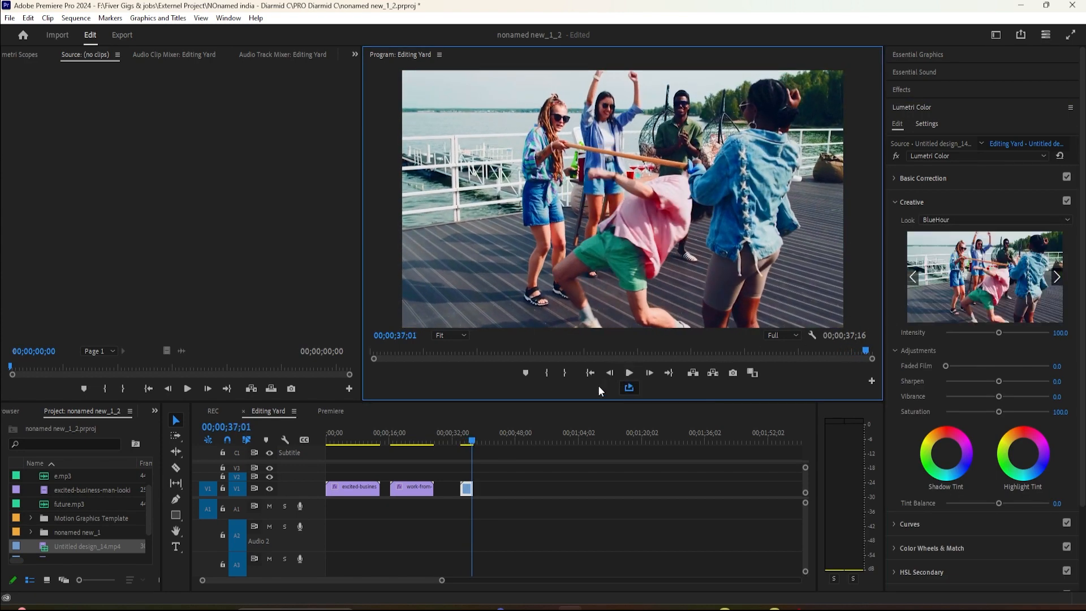
click(456, 439)
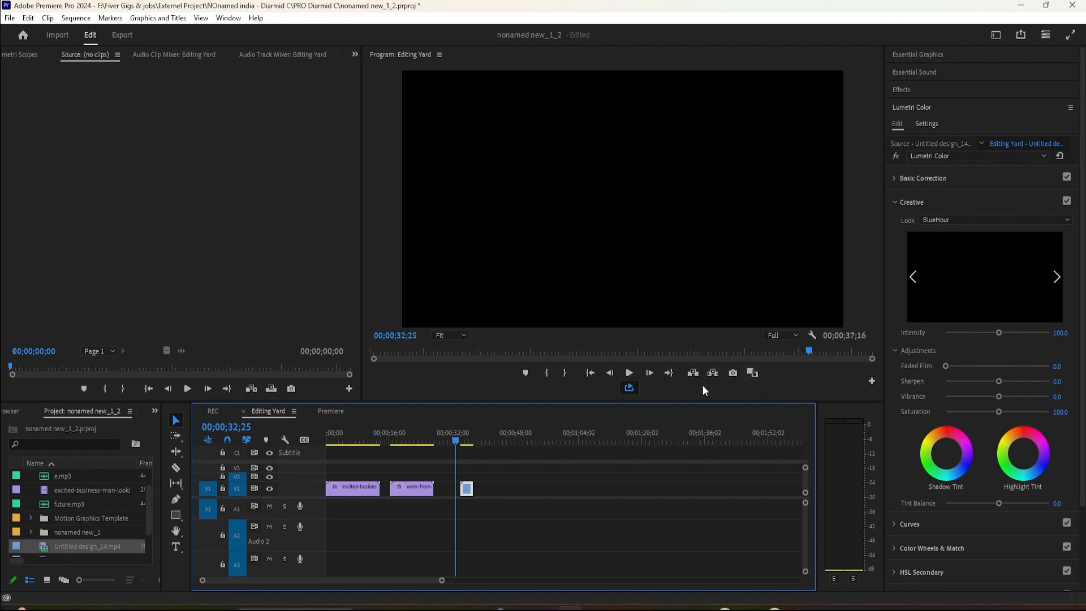
key(space)
click(1069, 38)
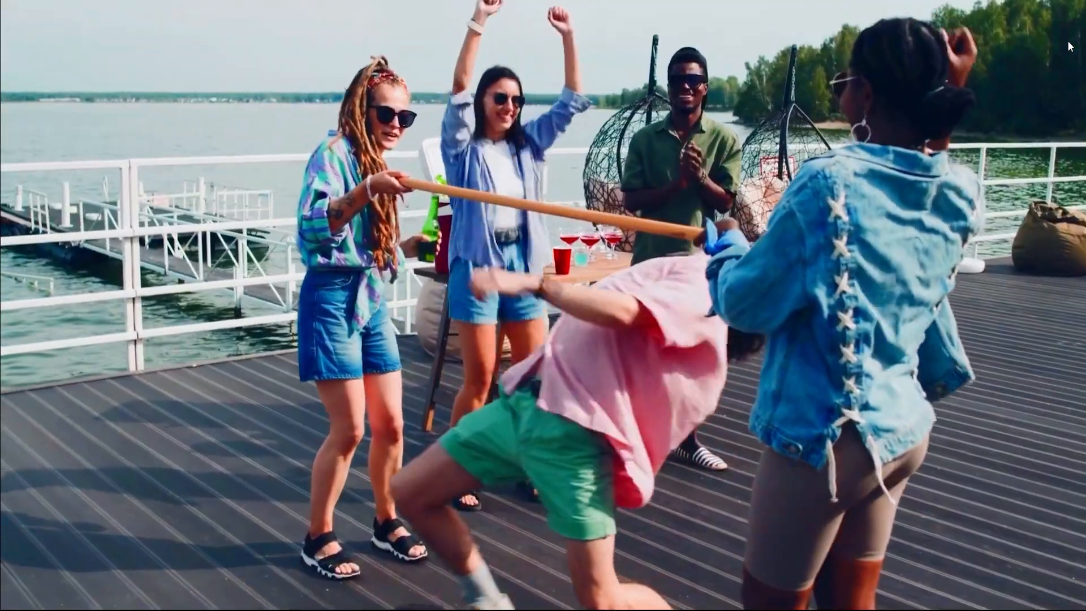
key(Escape)
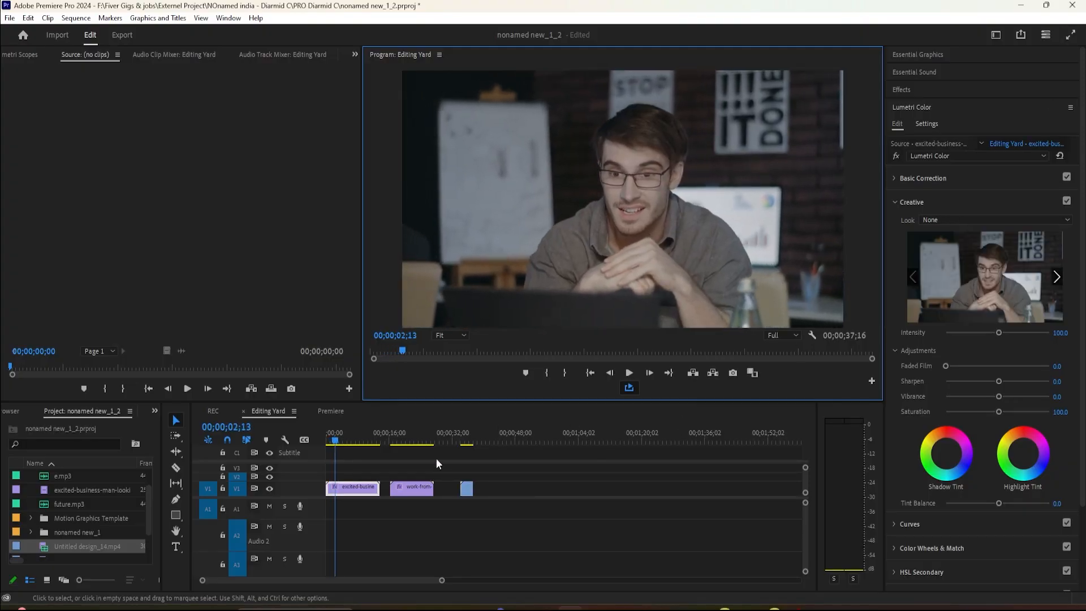
Replace the last clip's creative look with SL CLEAN STRAIGHT NDR.
click(469, 440)
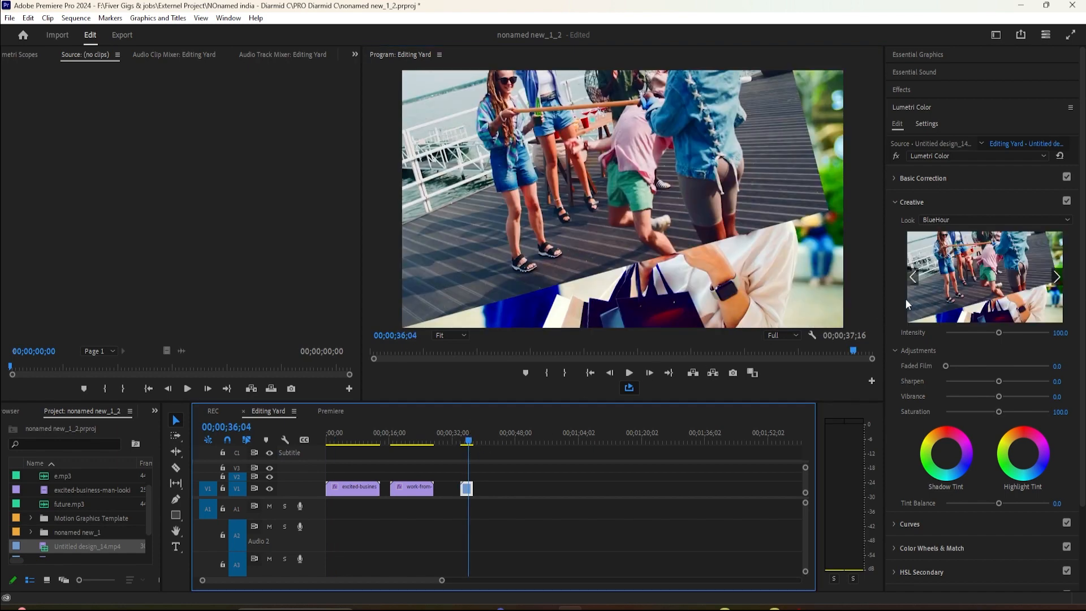
click(942, 221)
scroll(915, 376, up, 3)
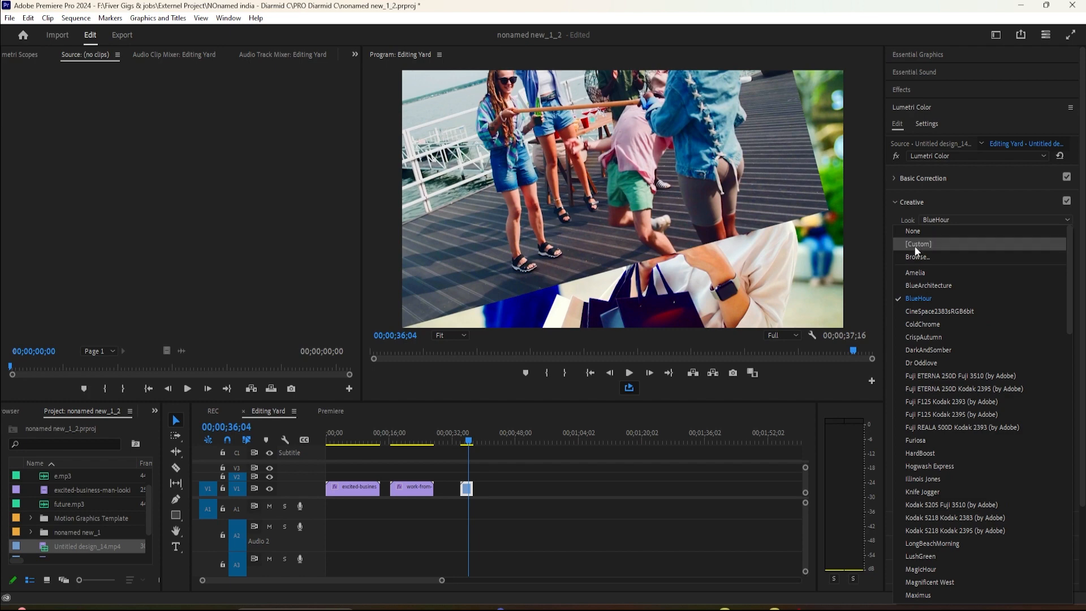
click(924, 259)
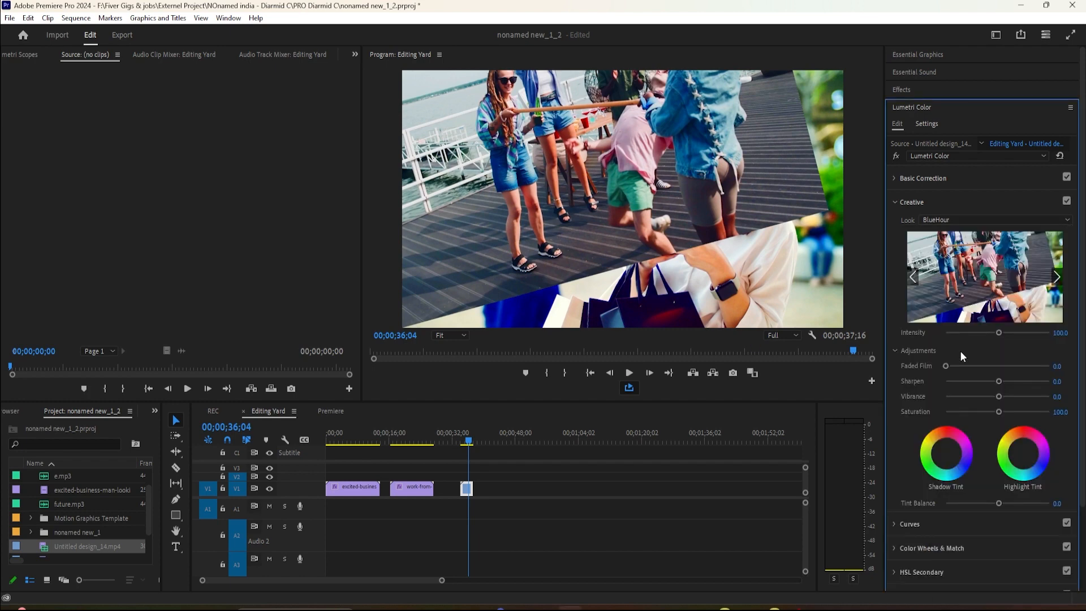
scroll(983, 393, down, 2)
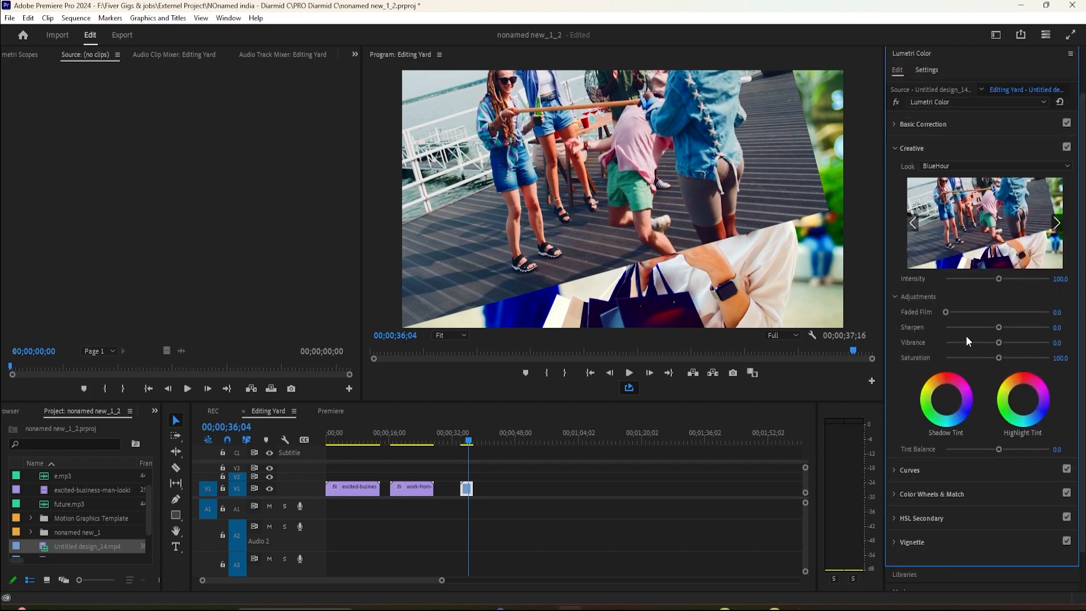
click(935, 164)
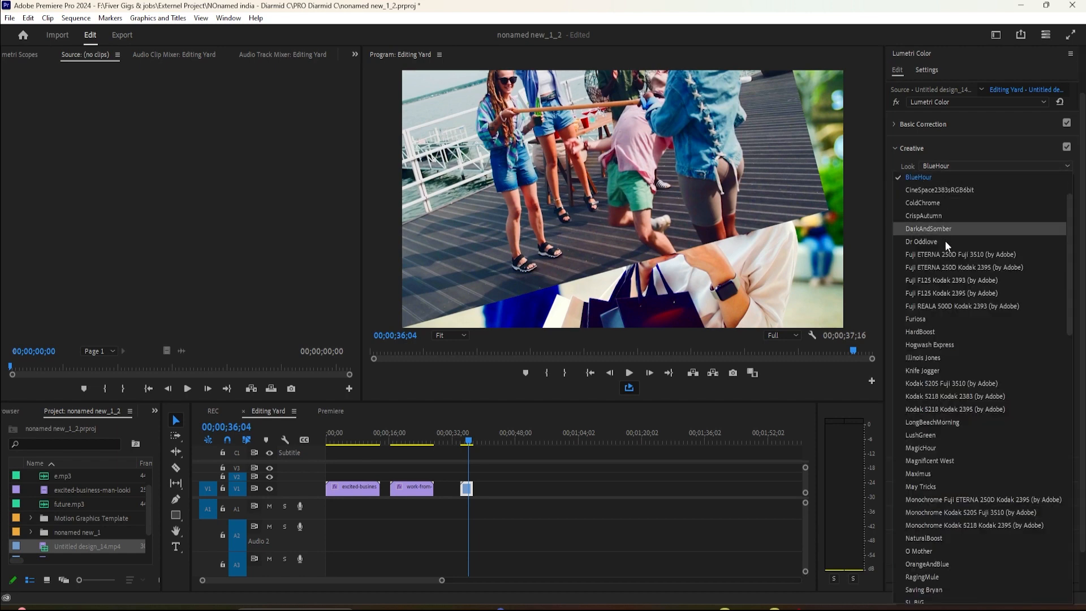
scroll(938, 345, down, 1)
scroll(939, 372, down, 5)
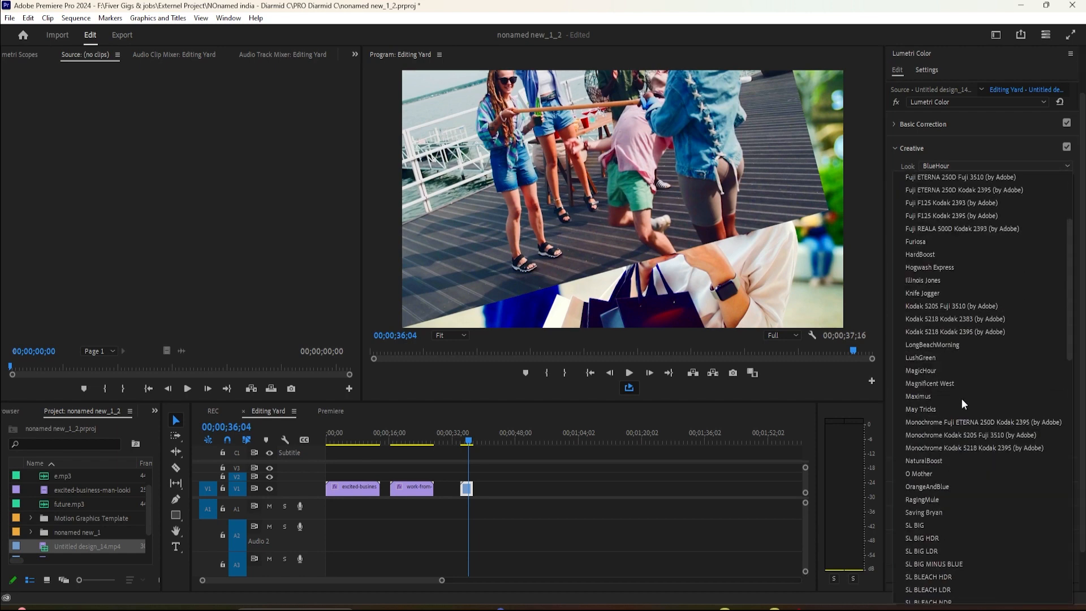
scroll(943, 428, down, 2)
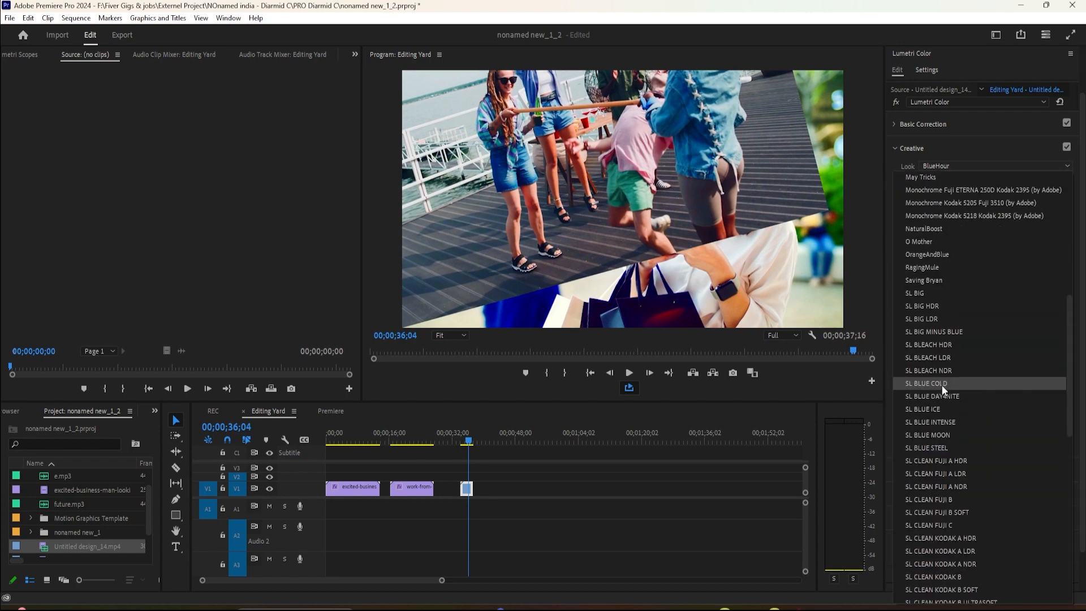
click(942, 376)
click(958, 166)
scroll(939, 339, down, 2)
click(922, 419)
Change the last clip's creative look to SL GOLD ORANGE.
scroll(922, 420, up, 2)
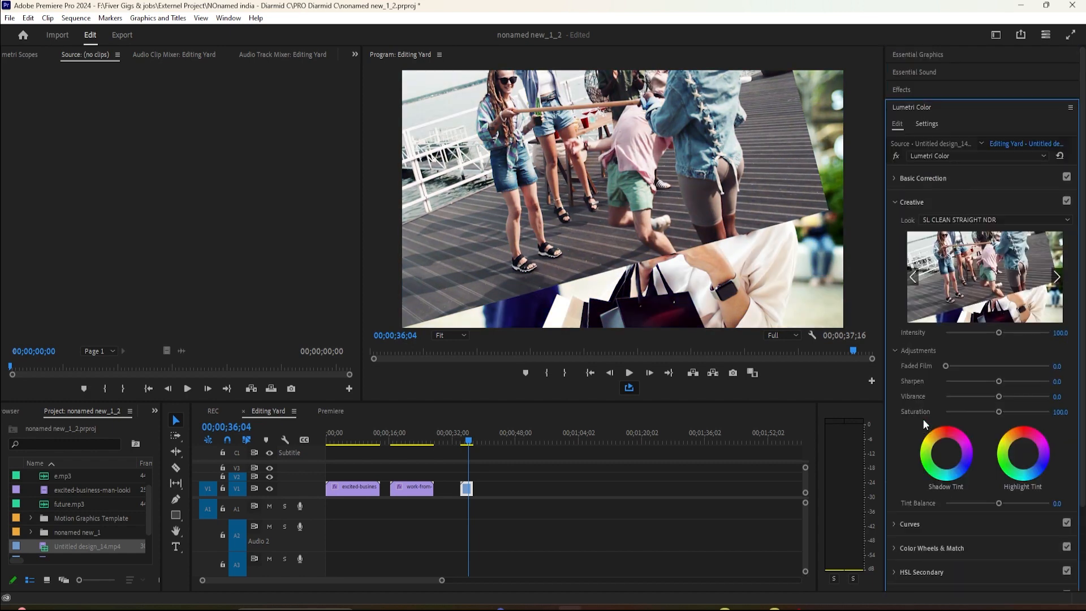
scroll(769, 312, up, 3)
scroll(768, 311, up, 6)
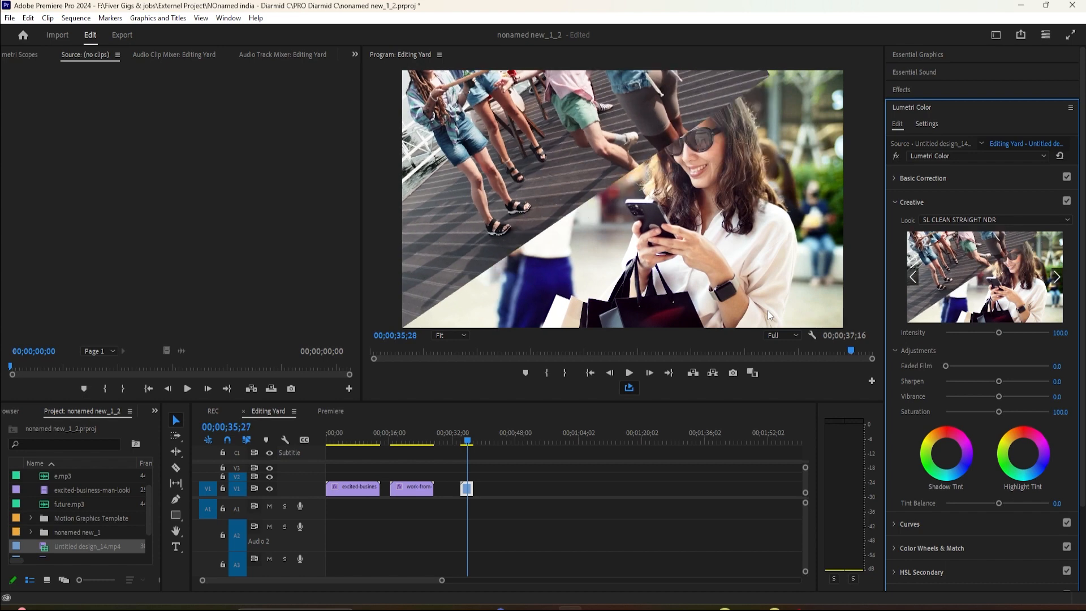
click(948, 219)
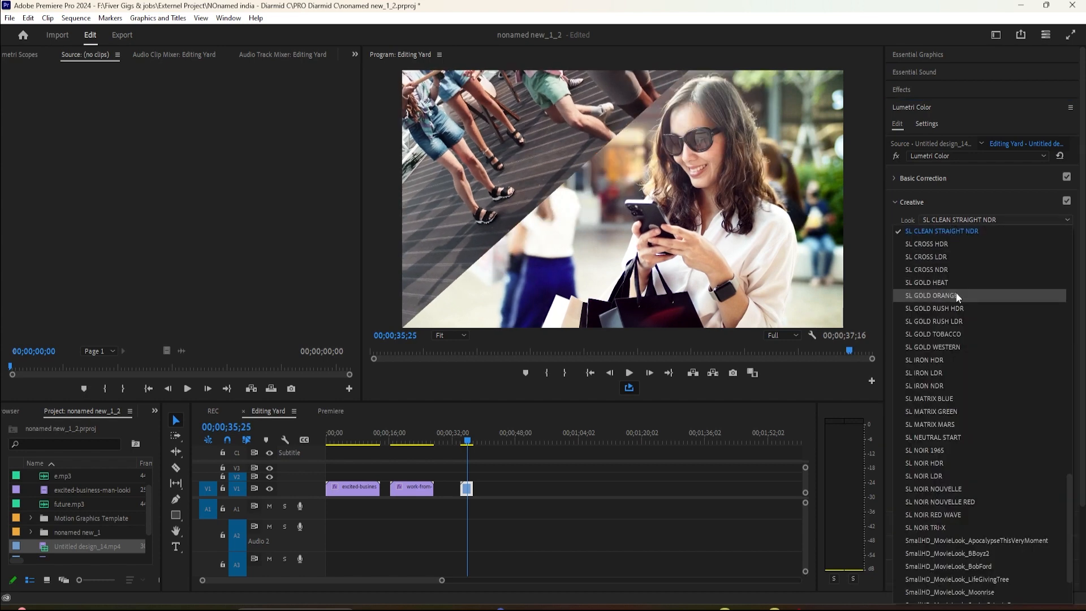
click(956, 295)
click(930, 219)
click(1067, 219)
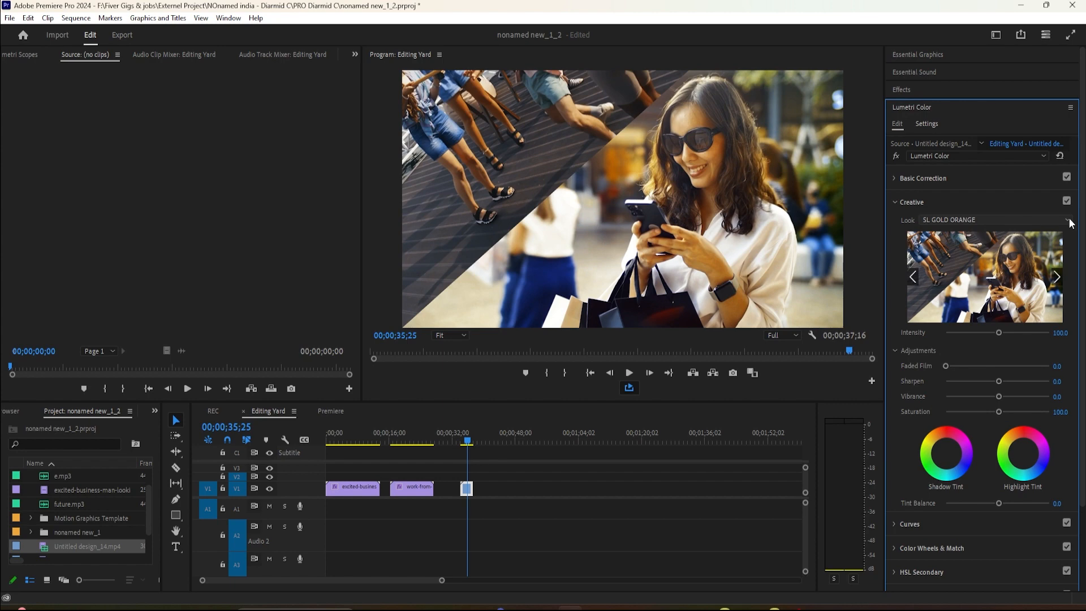
click(950, 221)
scroll(998, 382, up, 3)
drag(1069, 461, 1064, 230)
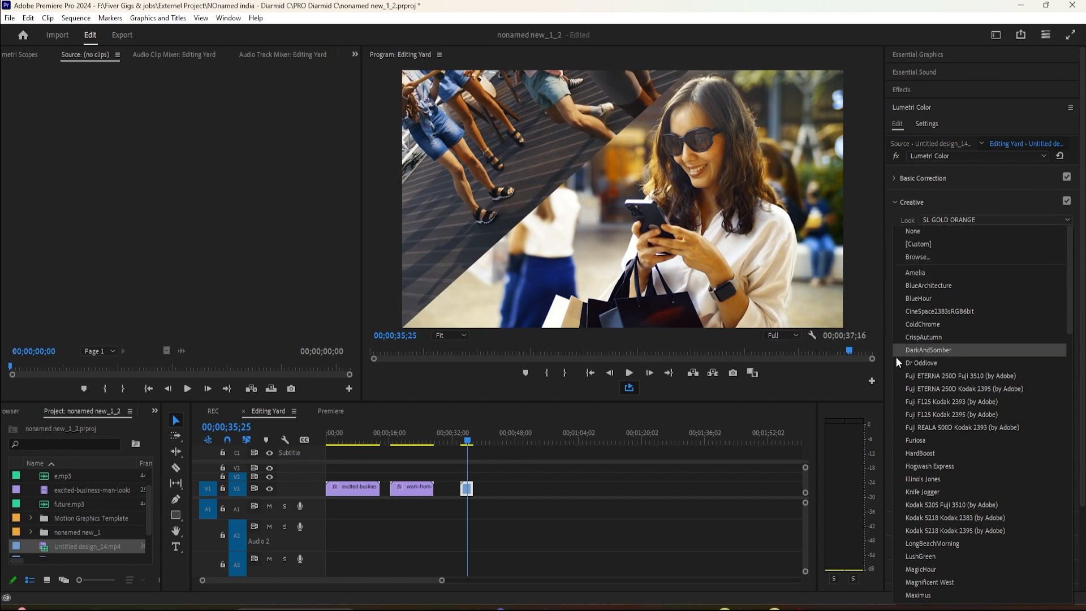
Apply the BlueHour creative look to the excited-business-man clip at the start of the sequence.
click(461, 440)
drag(460, 440, 355, 496)
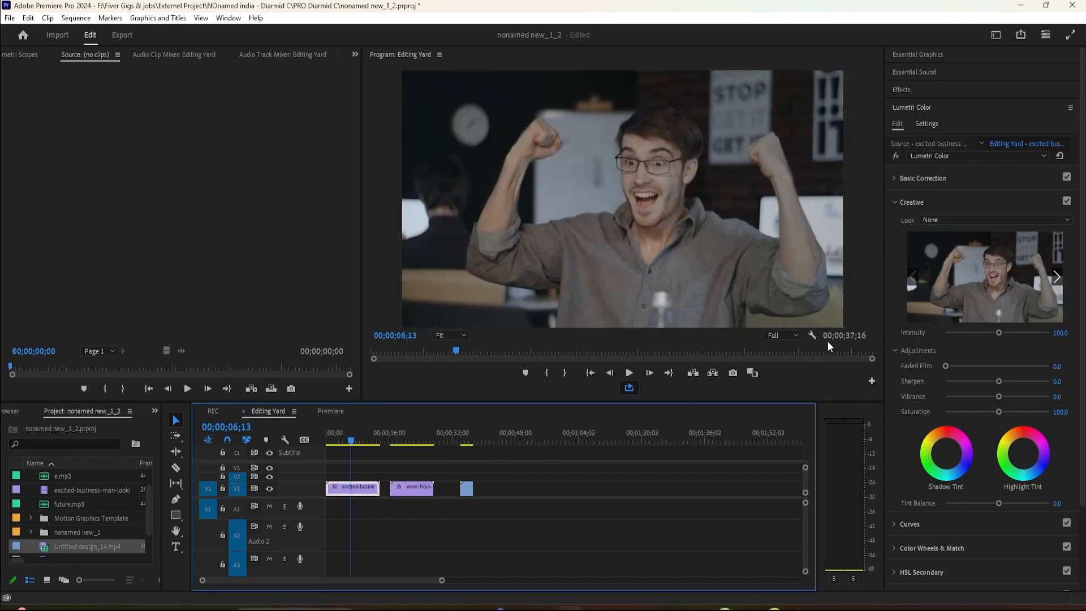
click(936, 220)
scroll(949, 572, down, 4)
scroll(948, 571, down, 3)
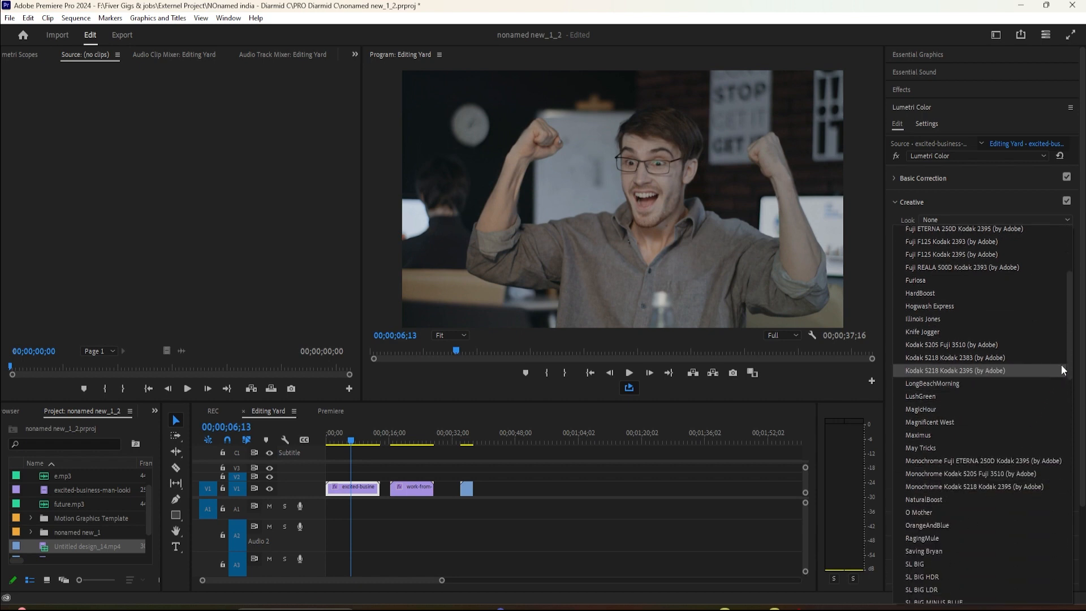
drag(1070, 358, 1050, 276)
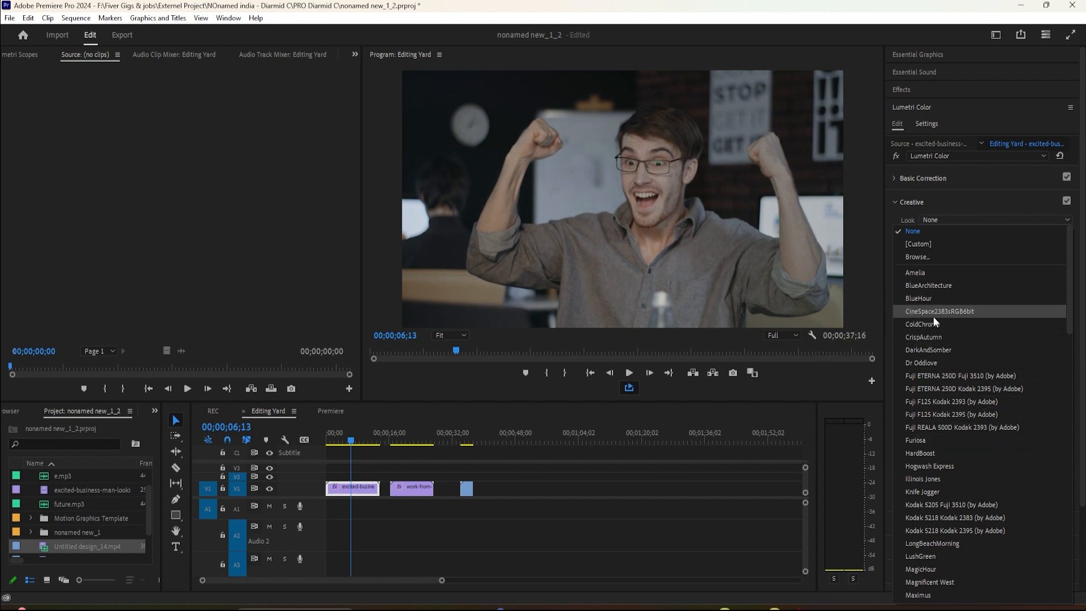
click(919, 299)
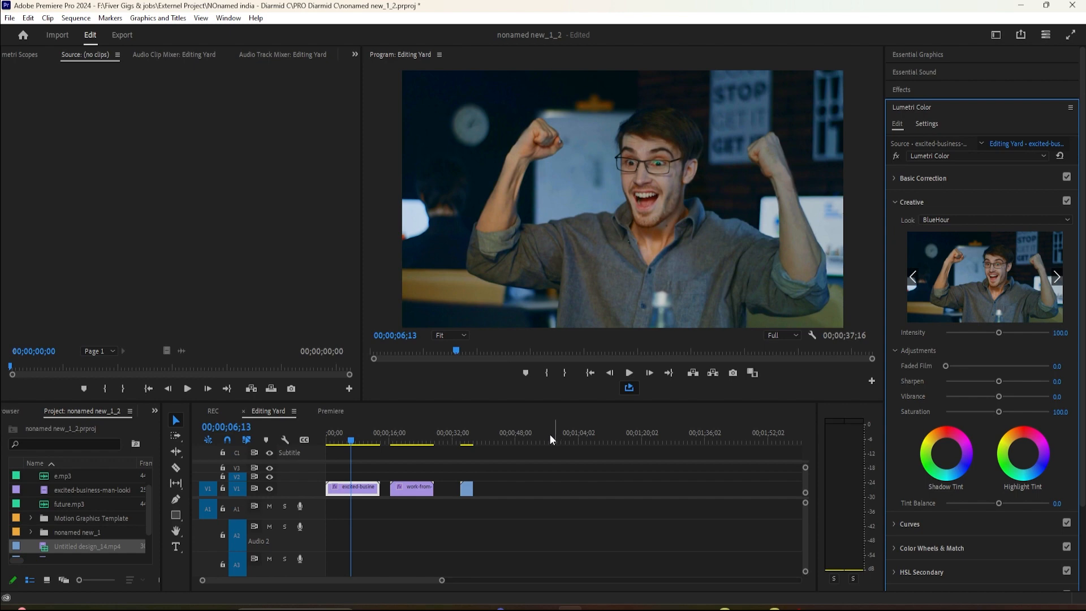
Try the BlueArchitecture and Illinois Jones creative looks on the work-from-home clip in the middle of the sequence.
drag(378, 448, 412, 448)
click(970, 218)
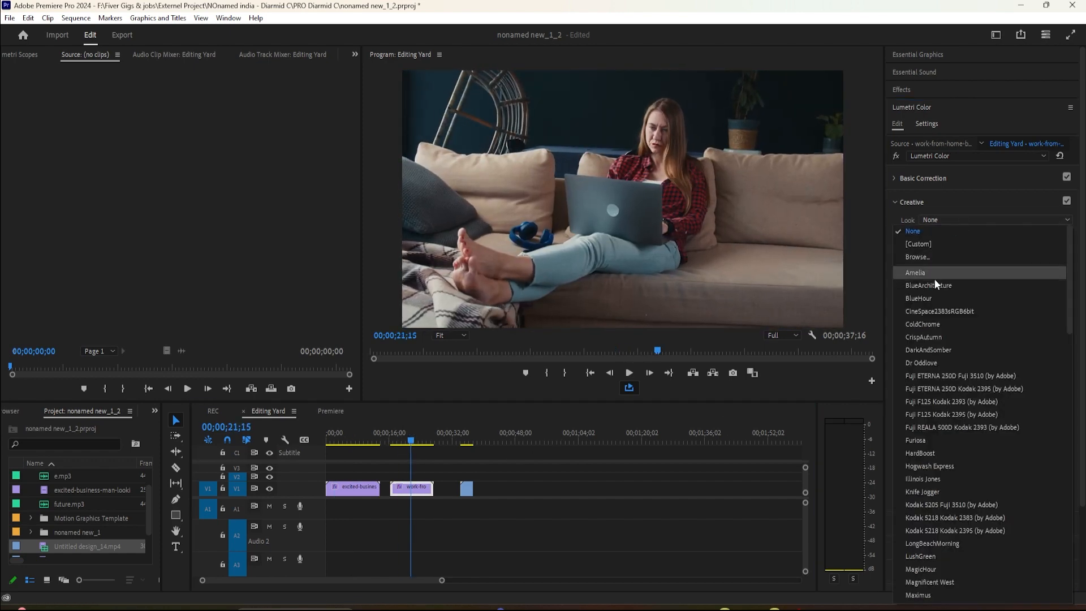
click(936, 286)
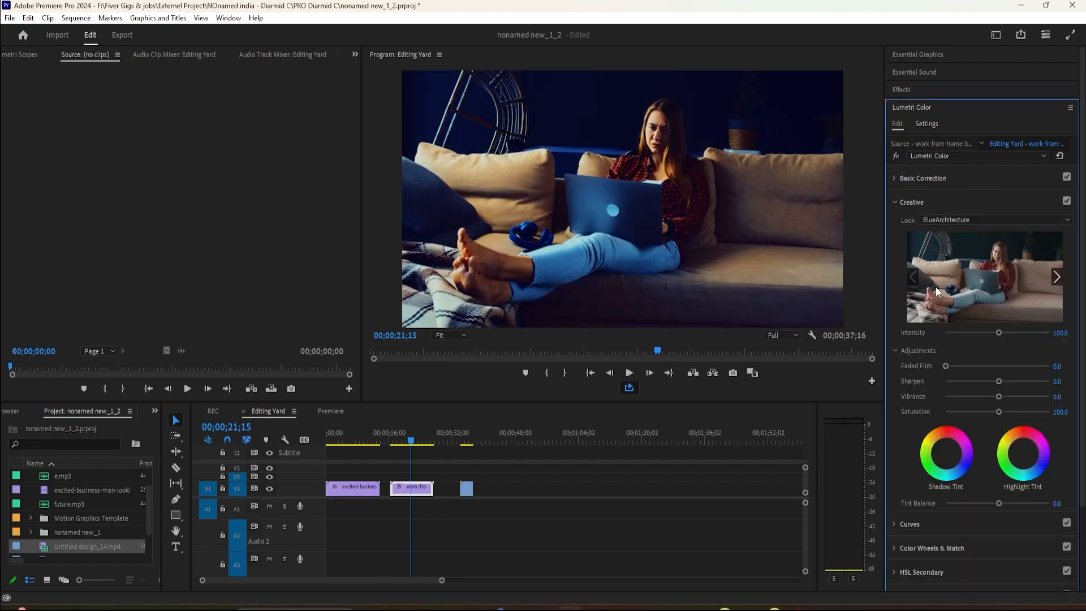
click(934, 221)
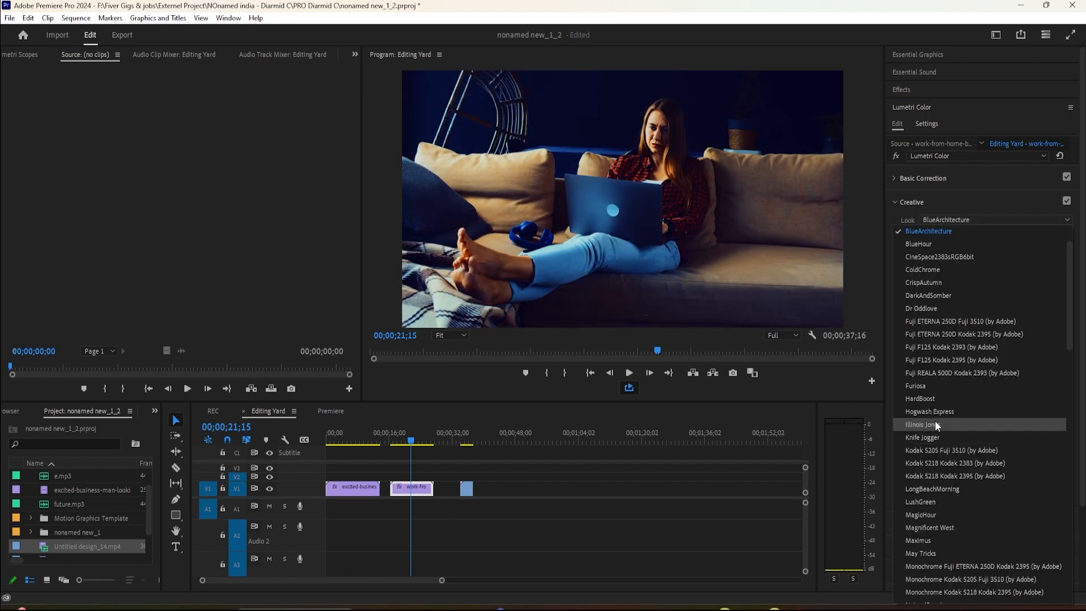
click(936, 423)
Change the work-from-home clip's creative look to SL BIG MINUS BLUE.
click(944, 219)
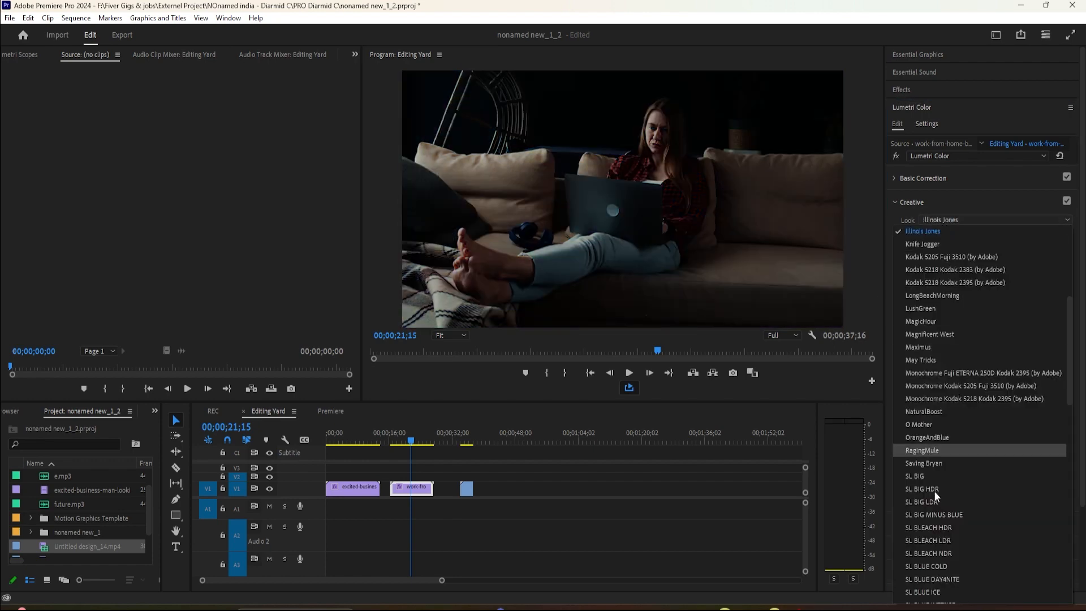
scroll(942, 452, down, 1)
click(935, 469)
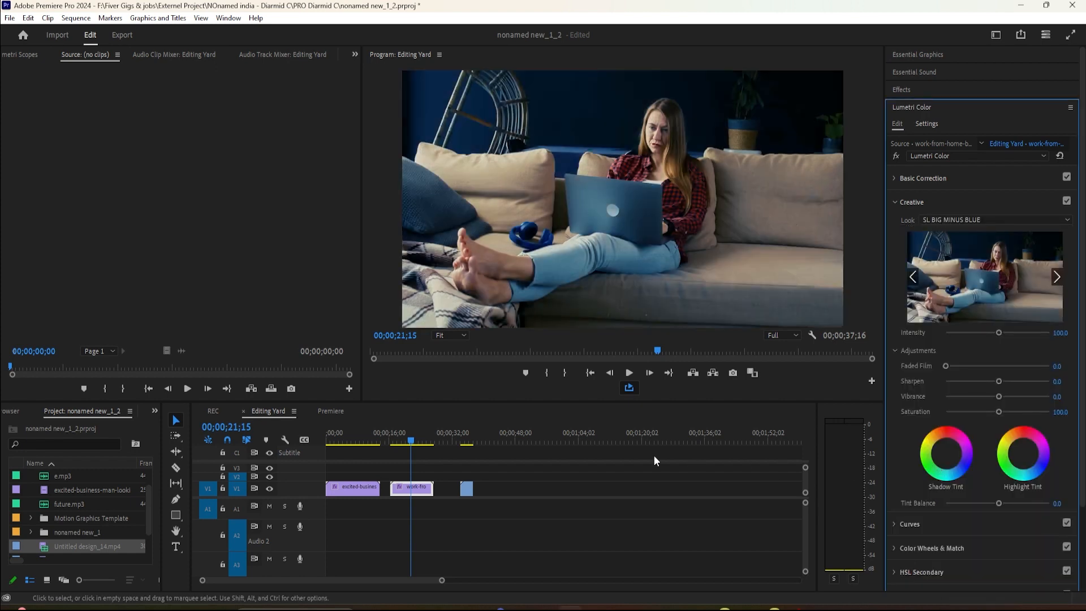
Play back the work-from-home clip from its start and compare it with the Creative adjustments off and on.
drag(416, 447, 392, 447)
key(space)
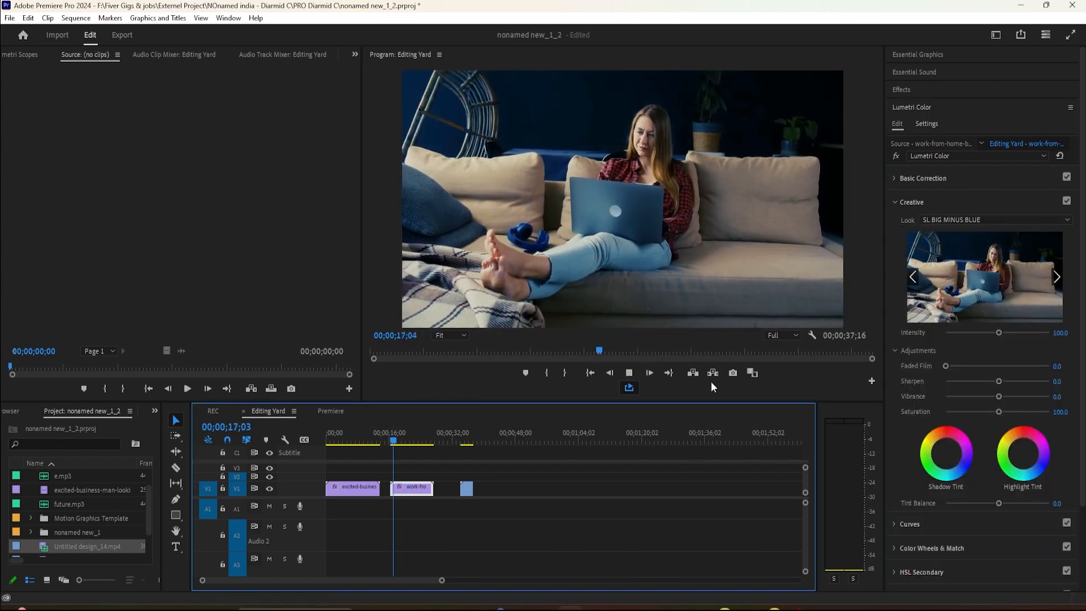
key(space)
click(1066, 202)
click(1065, 202)
click(1065, 202)
click(1066, 202)
key(space)
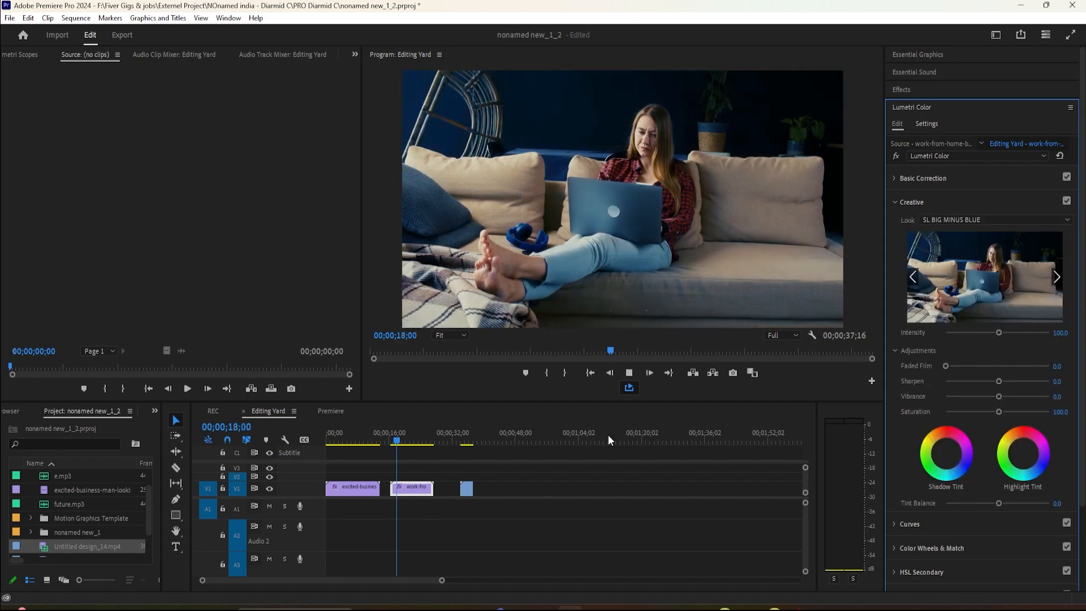
Change the creative look of the excited-business-man clip at the start of the sequence to Kodak 5218 Kodak 2395 (by Adobe).
click(466, 443)
click(336, 440)
click(348, 488)
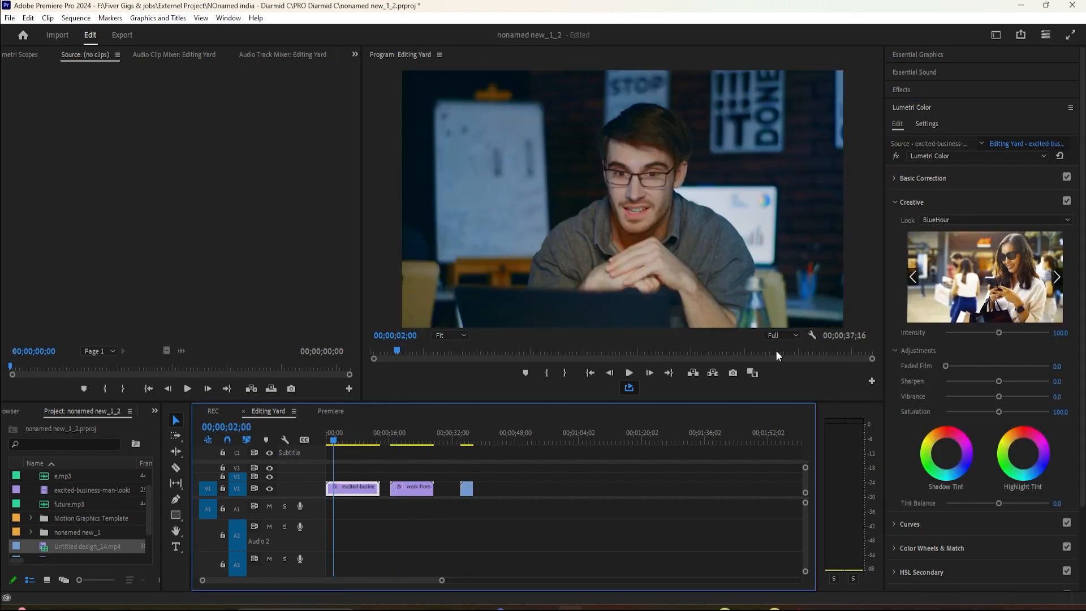
click(955, 222)
scroll(955, 457, down, 1)
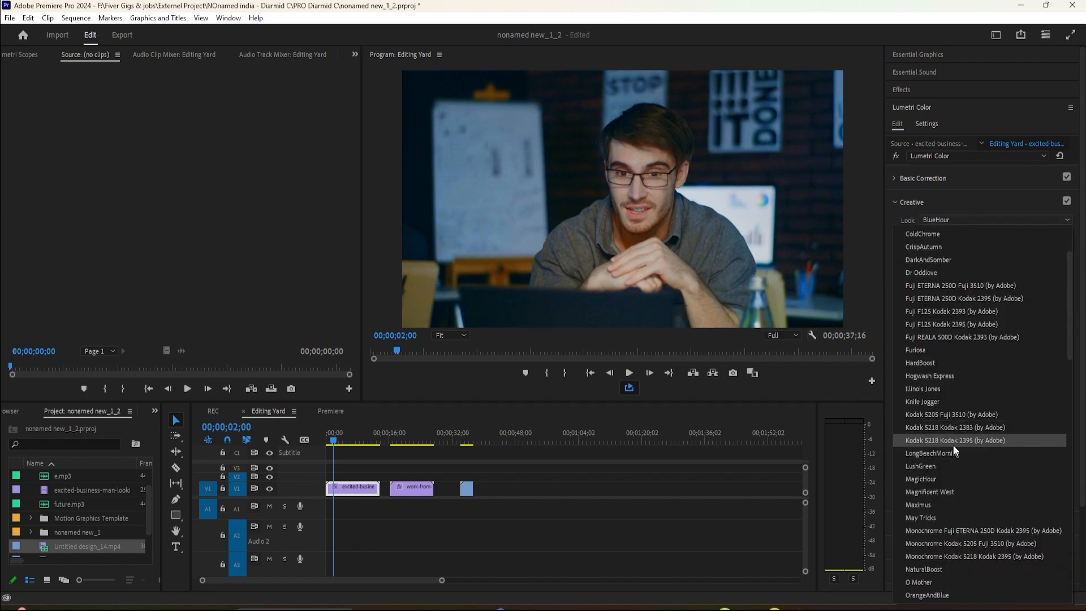
click(954, 441)
click(344, 440)
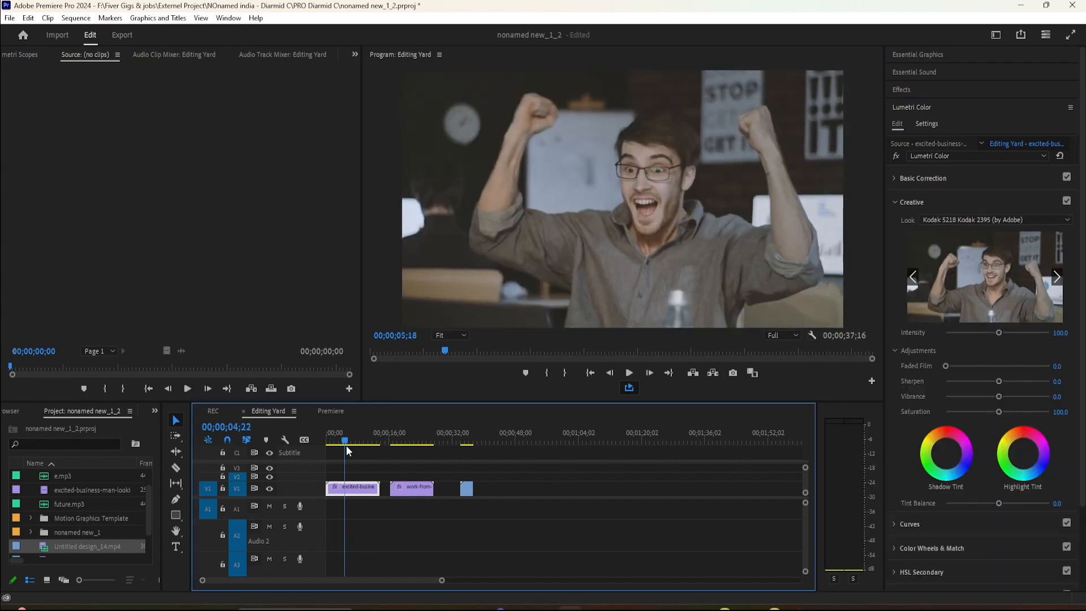
Review the Color settings in the project settings and close them.
key(ctrl+z)
click(10, 18)
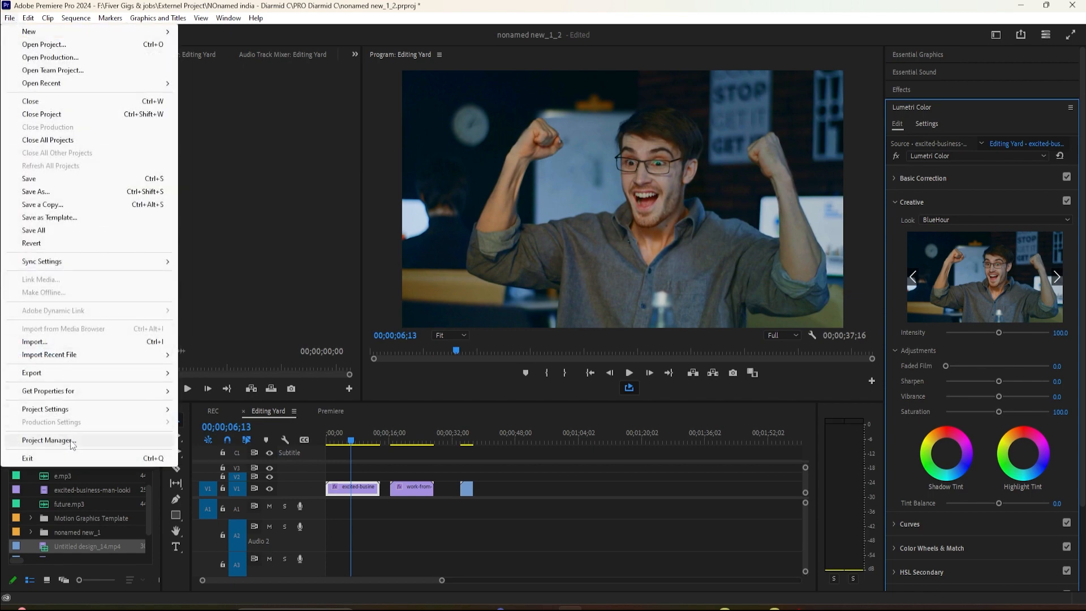
mouse_move(80, 410)
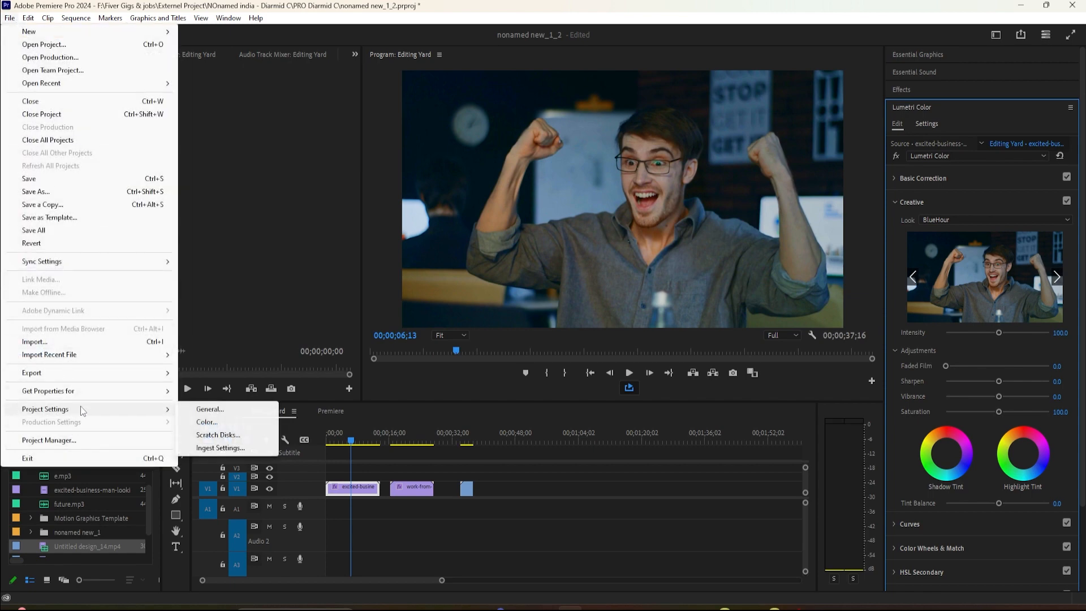
click(207, 422)
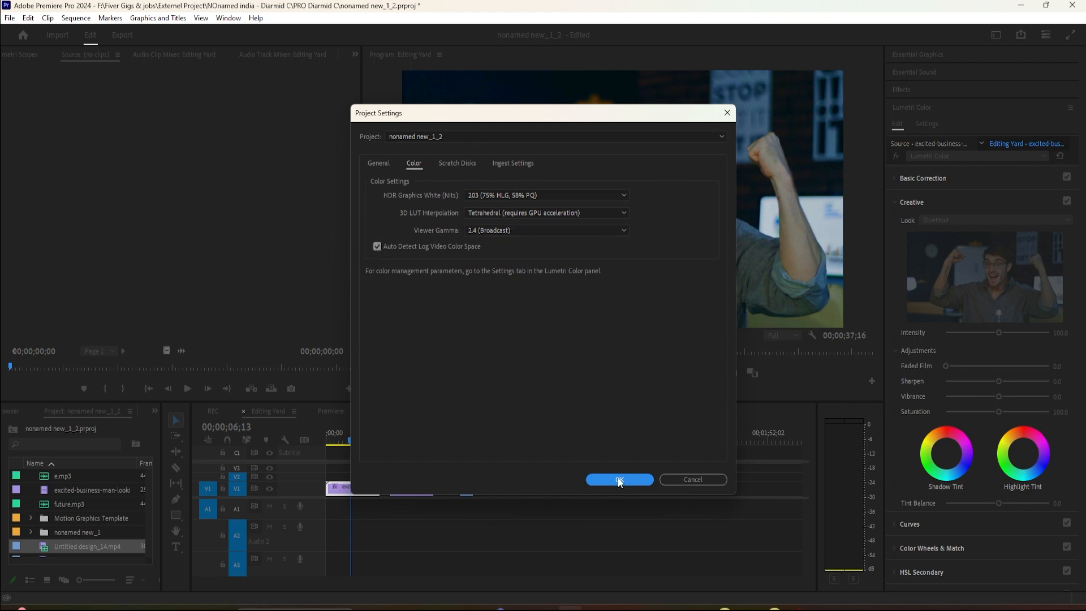
click(620, 480)
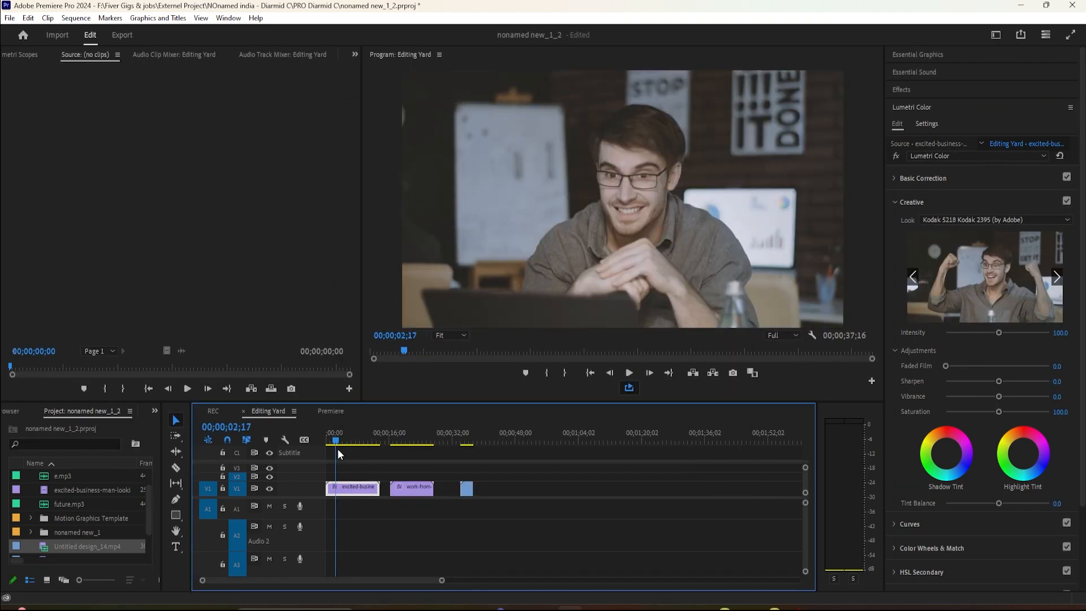
Play back the excited-business-man clip and compare it with its Creative adjustments off and on.
drag(337, 449, 343, 451)
key(space)
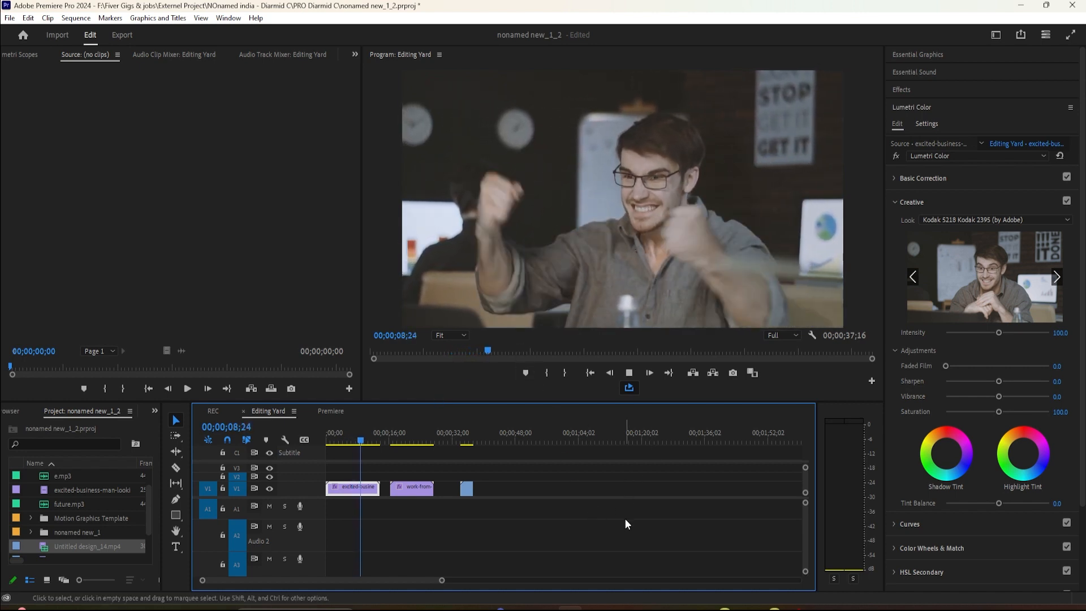
key(space)
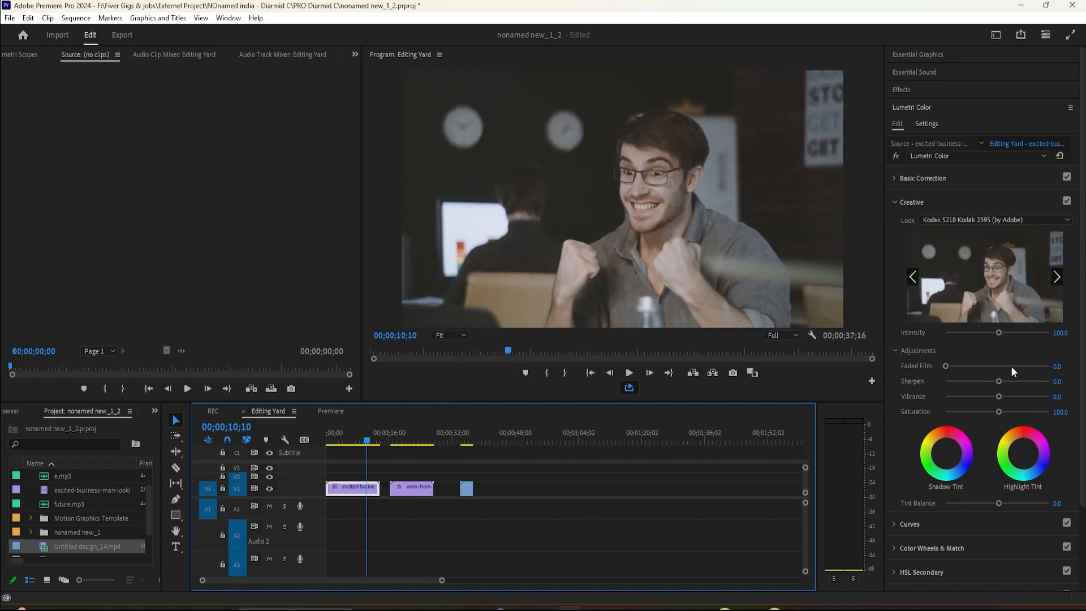
click(1068, 202)
click(1068, 202)
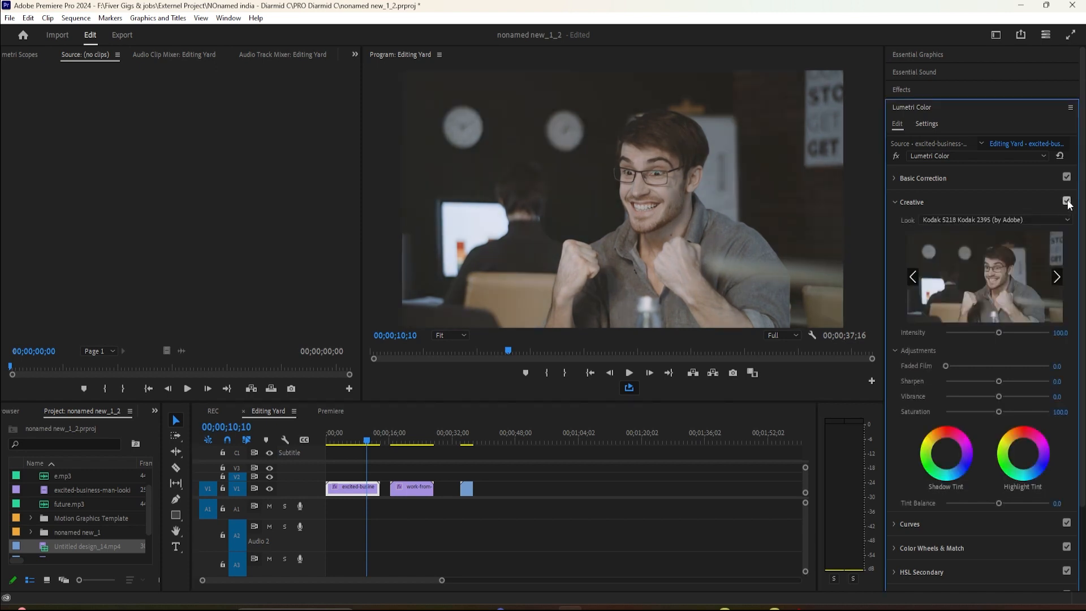
Compare the work-from-home clip with its Creative adjustments off and on, and preview the graded version full screen.
click(408, 430)
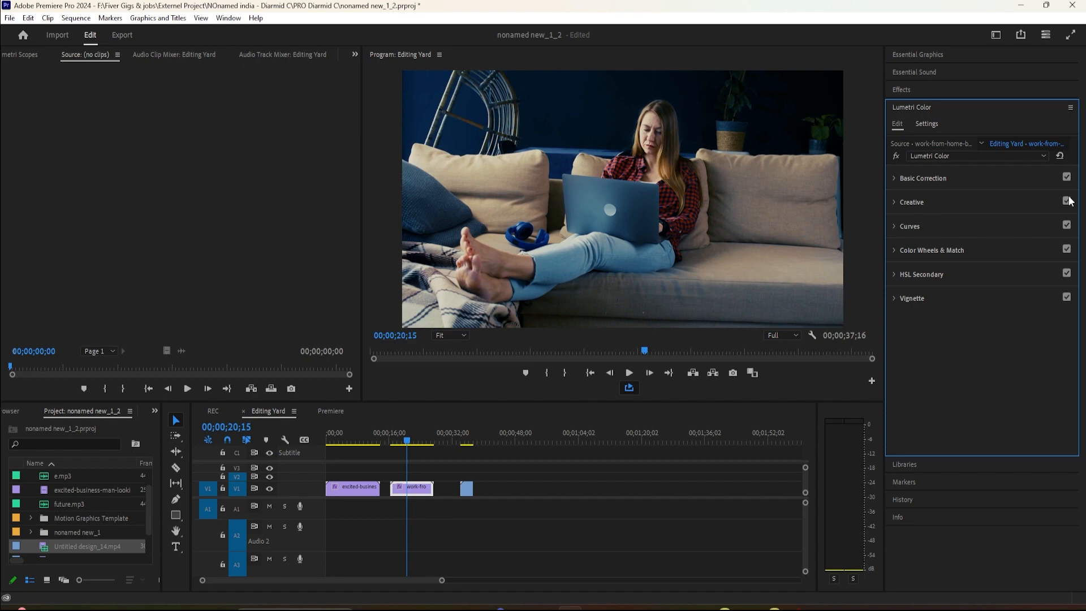
click(1064, 202)
click(1064, 203)
drag(409, 441, 388, 449)
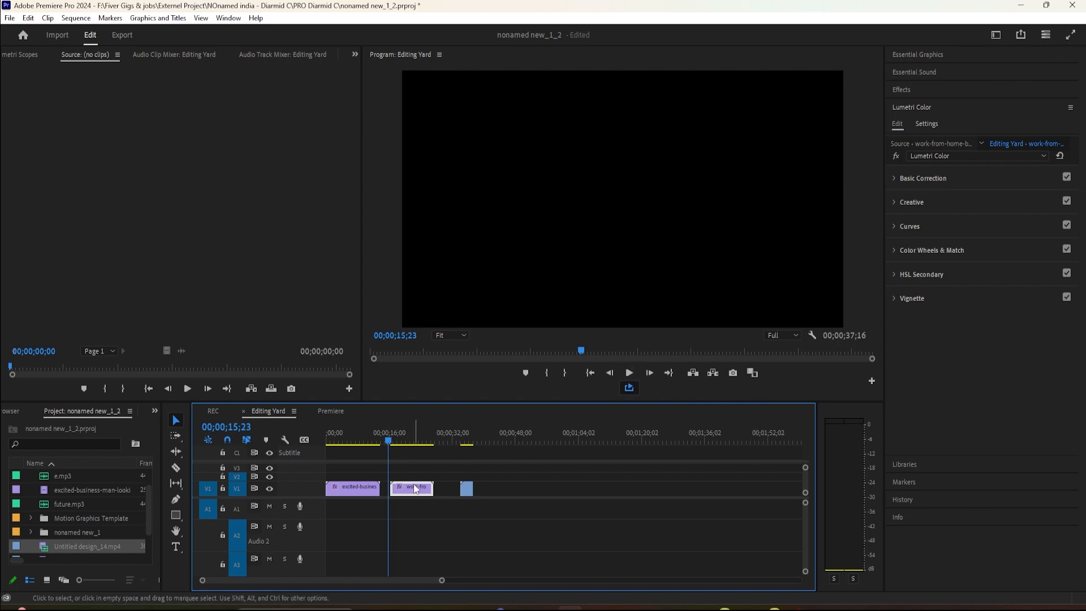
click(1071, 34)
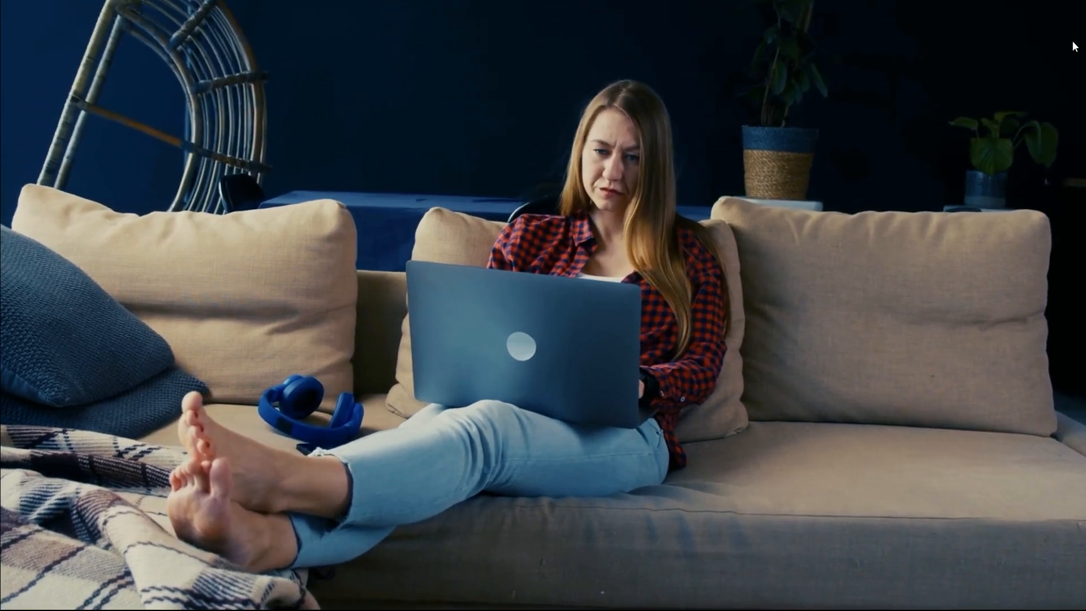
key(Escape)
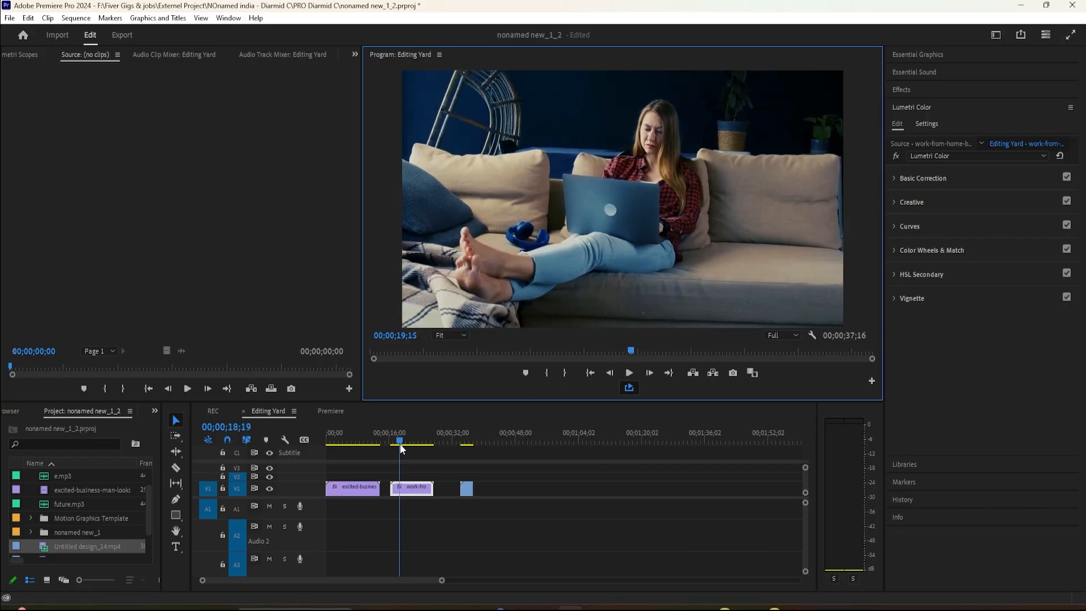
Disable the Creative adjustments on the work-from-home clip and preview the ungraded footage full screen from the clip's start.
click(392, 444)
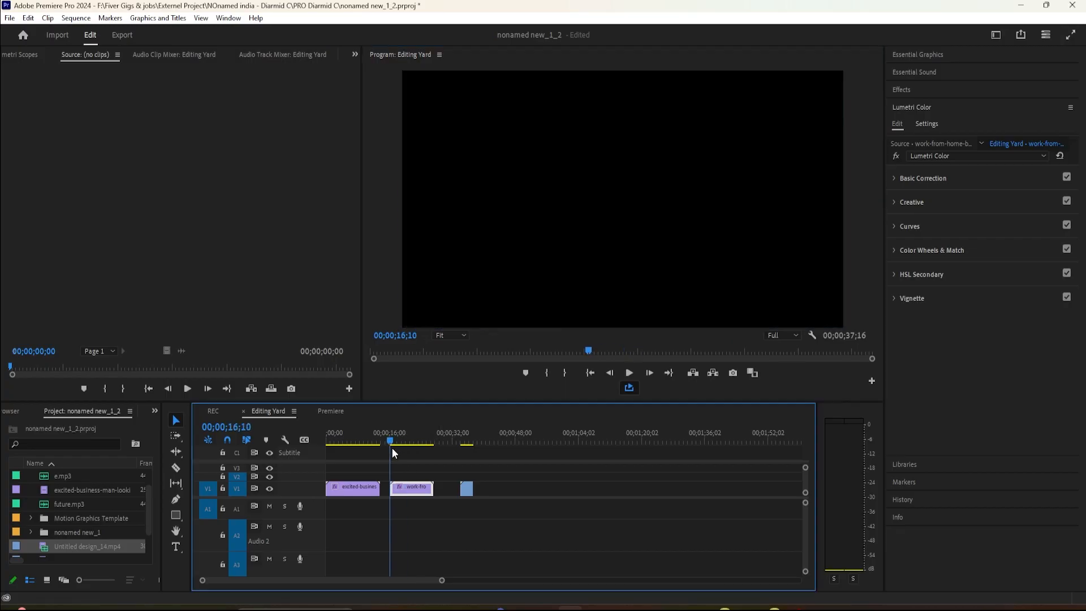
click(1067, 201)
key(space)
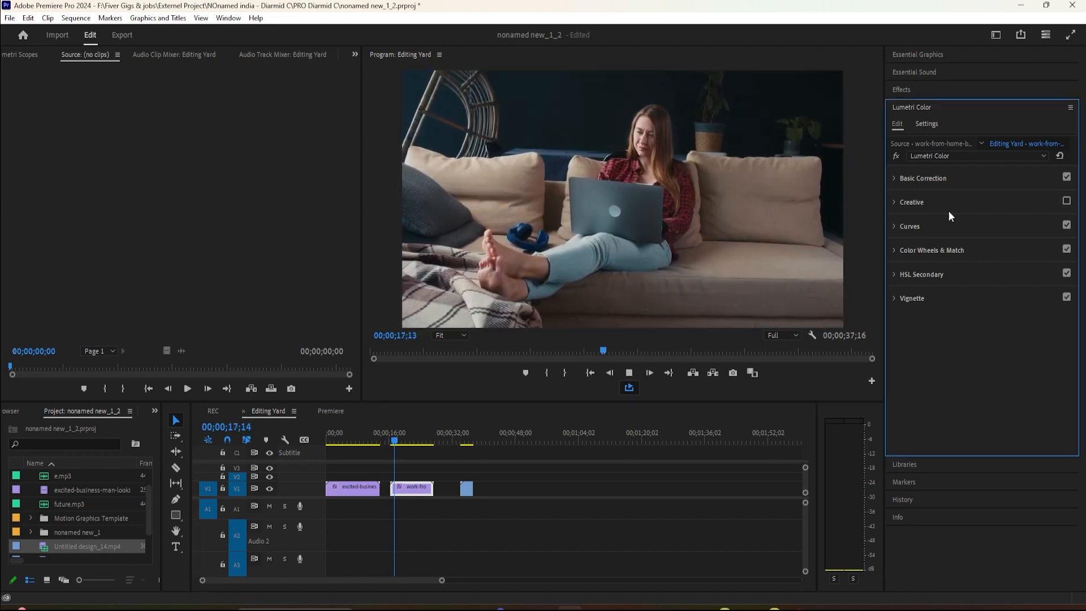
click(1067, 36)
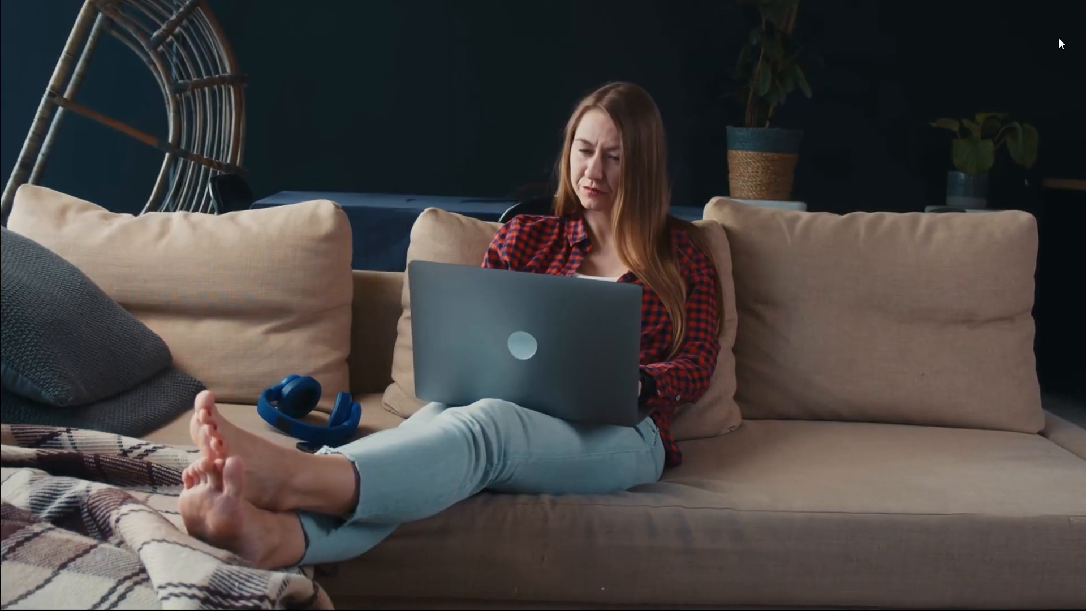